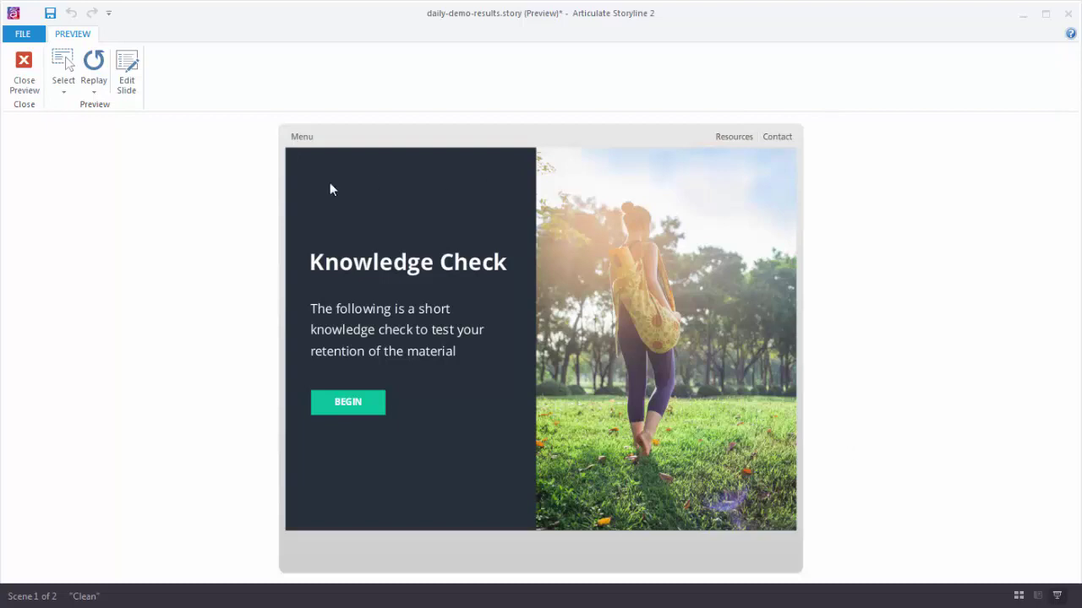
Step: Begin the previewed knowledge check, submit Physical fitness for the job performance question, and continue to the next question
left_click(348, 409)
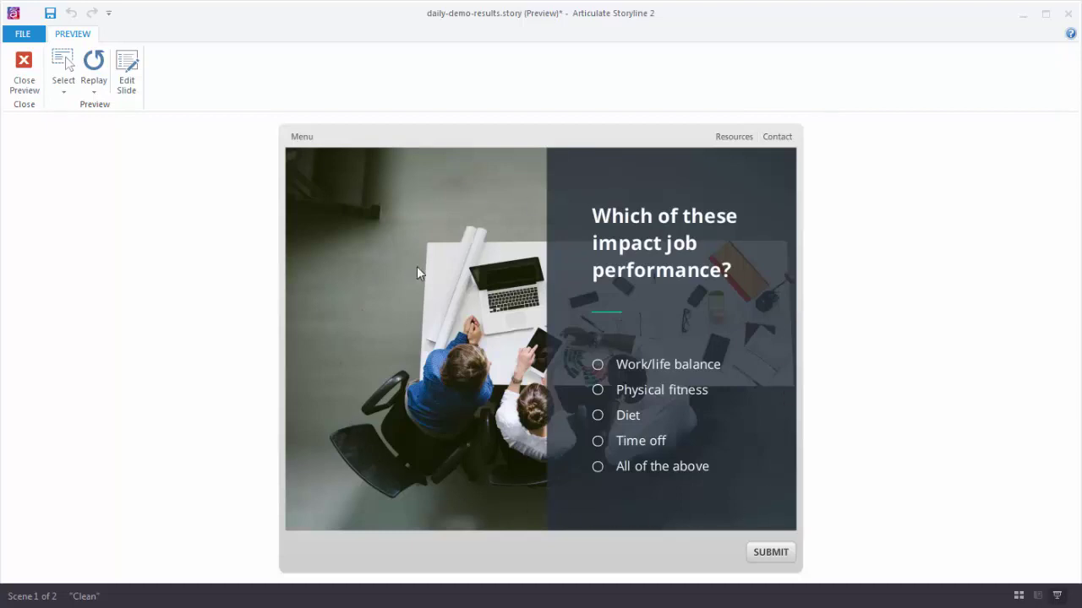
left_click(623, 365)
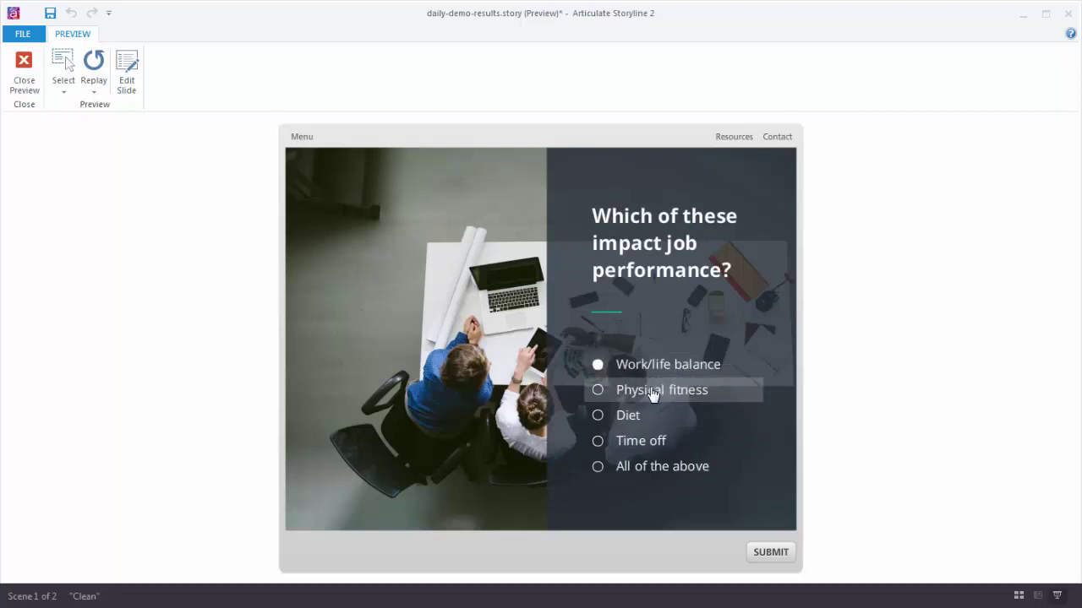
left_click(650, 393)
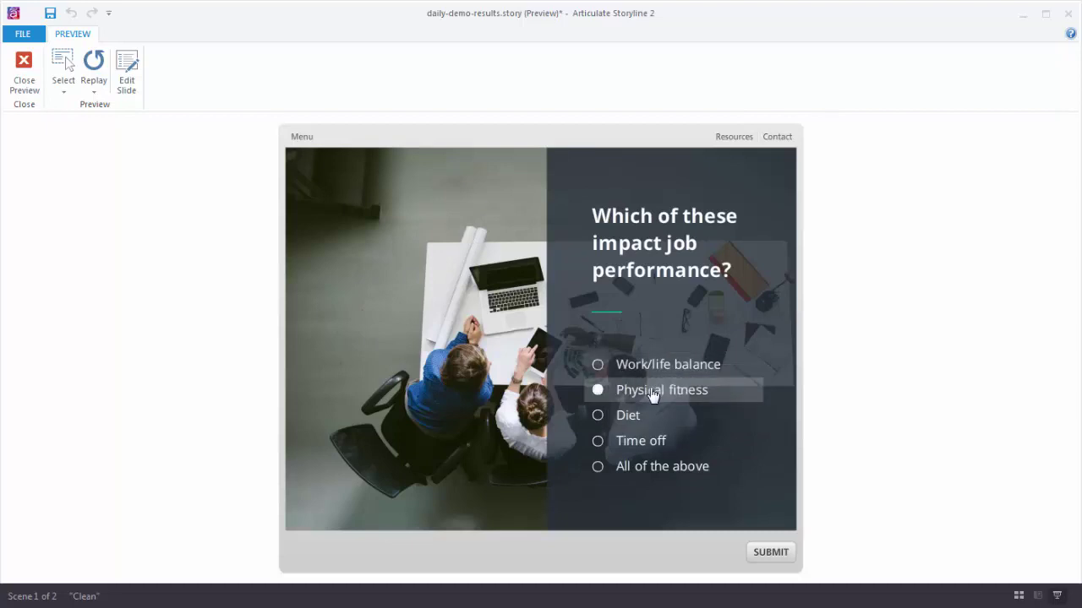
left_click(773, 554)
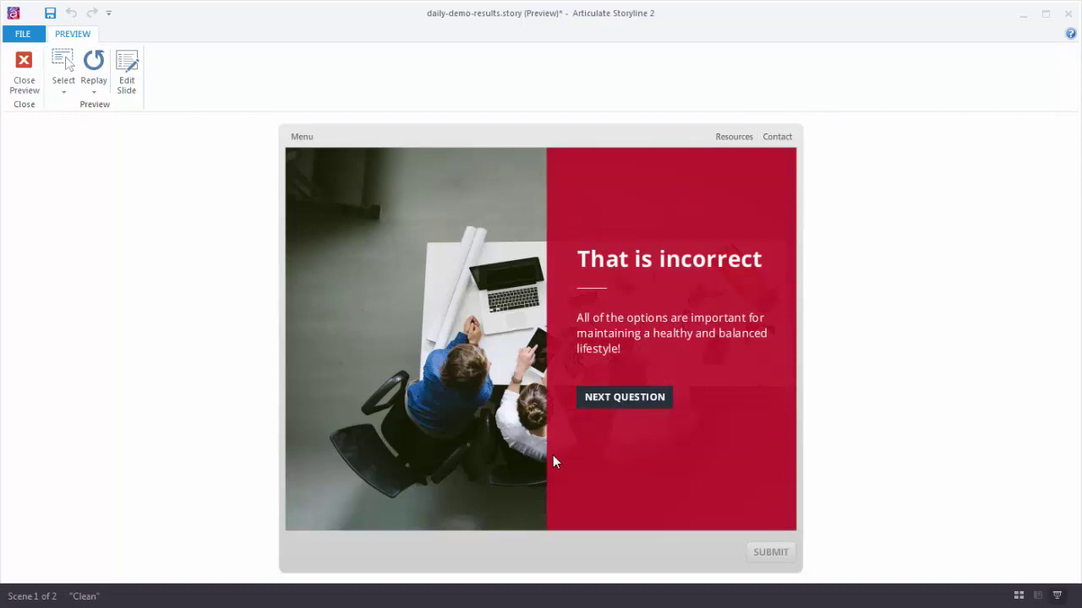
left_click(648, 401)
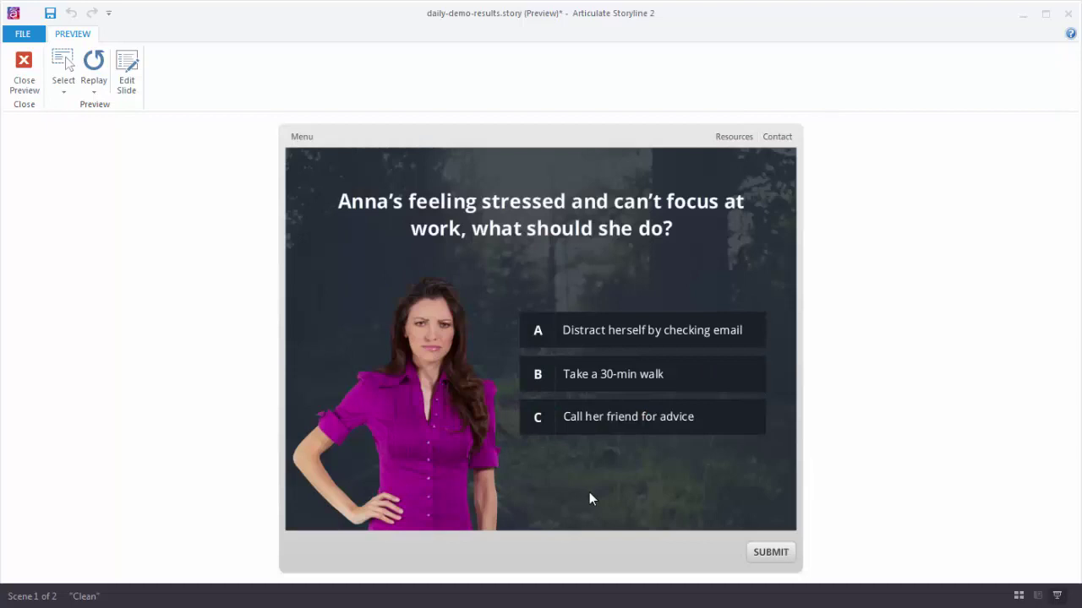
Step: Submit answer B, Take a 30-min walk, for the stress question and finish the quiz
left_click(545, 380)
left_click(782, 554)
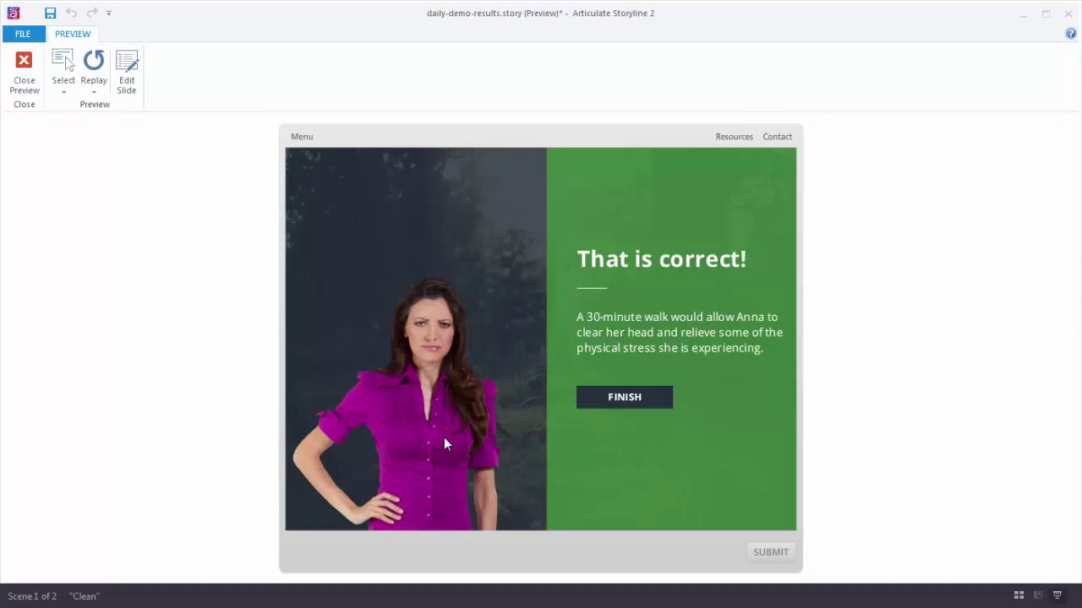
left_click(620, 402)
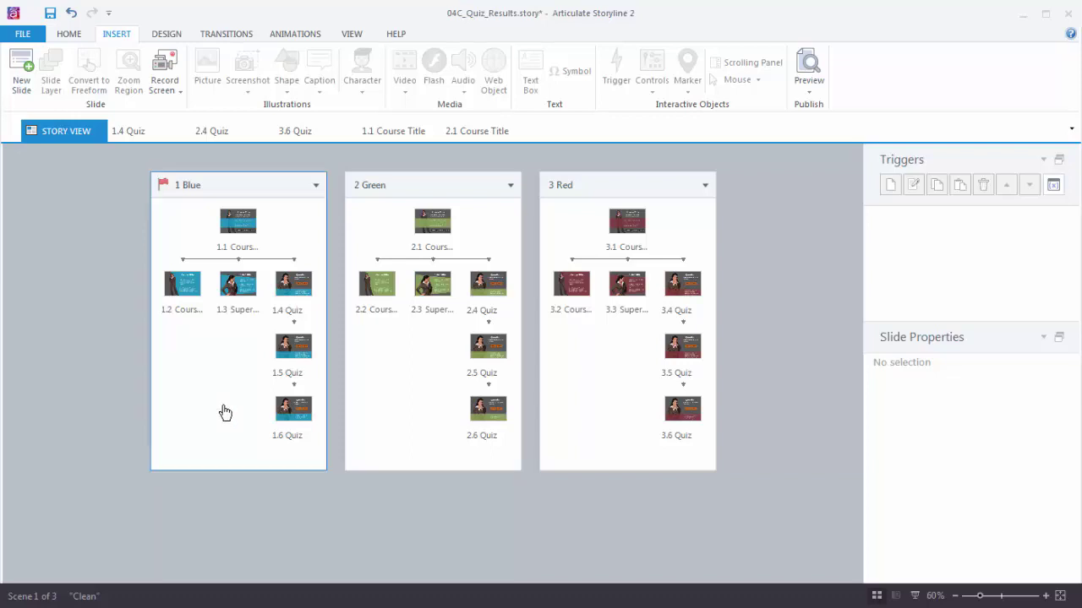
Step: Insert a Graded Result Slide from the quizzing slides into the Blue scene
left_click(25, 72)
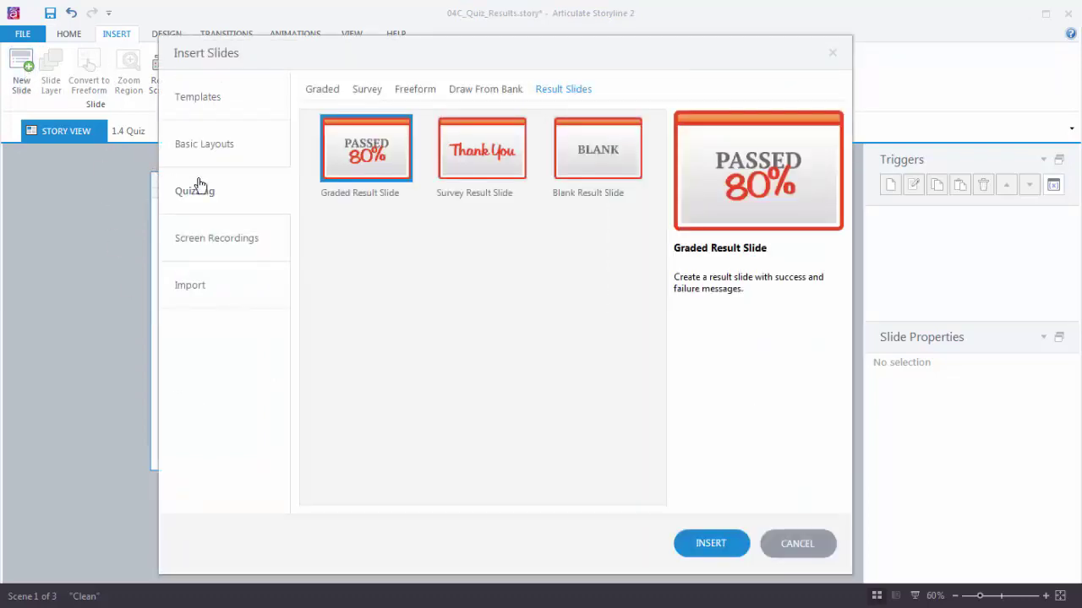
left_click(176, 181)
left_click(709, 544)
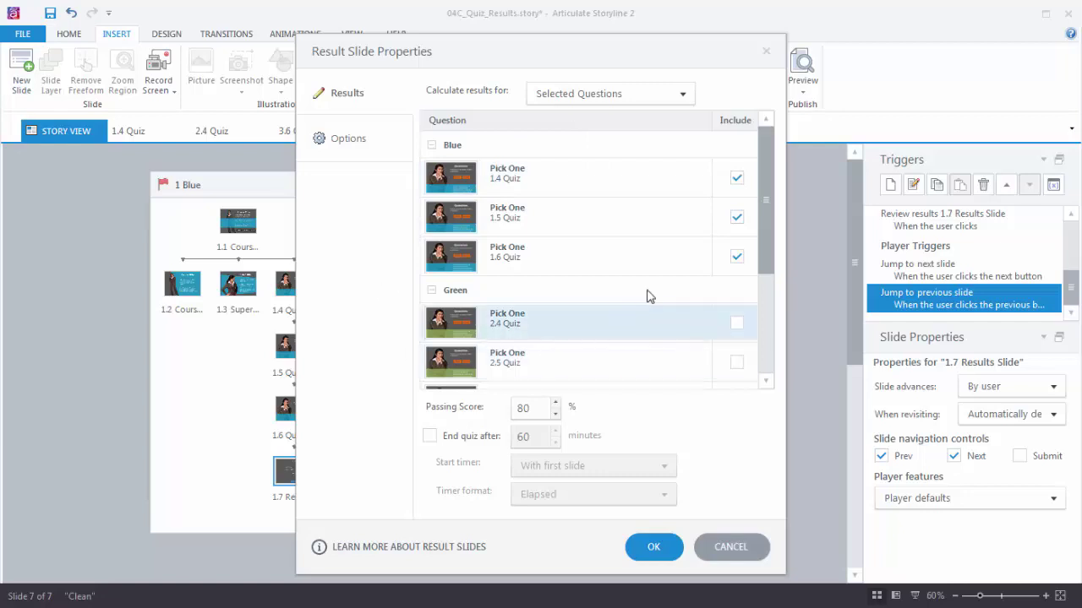
Step: Review the result slide's included questions, passing score and user options, and accept the default settings
left_click_drag(764, 147, 785, 154)
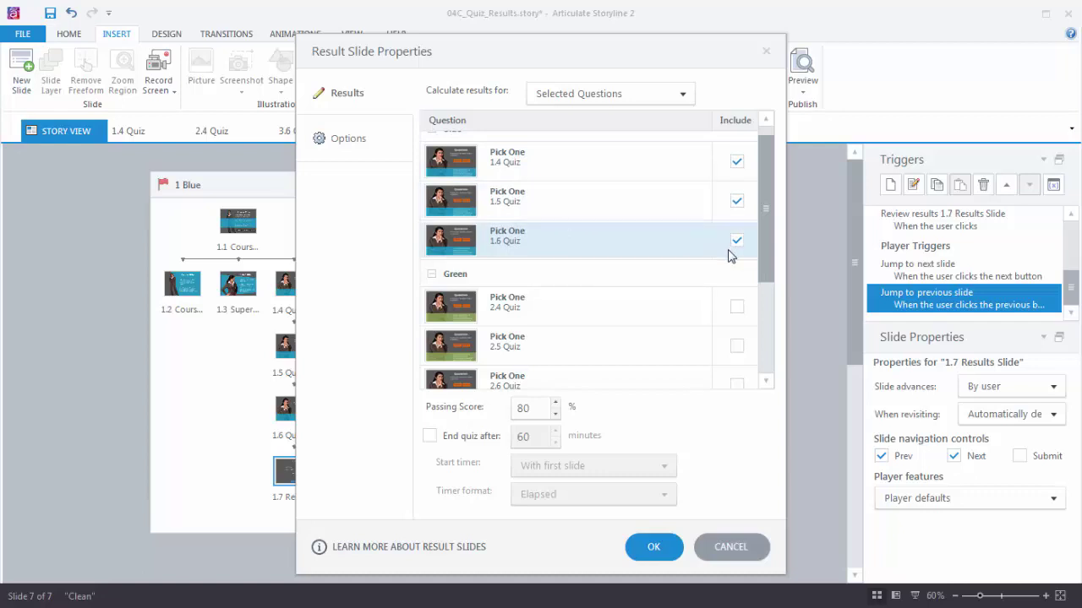
left_click_drag(766, 234, 768, 289)
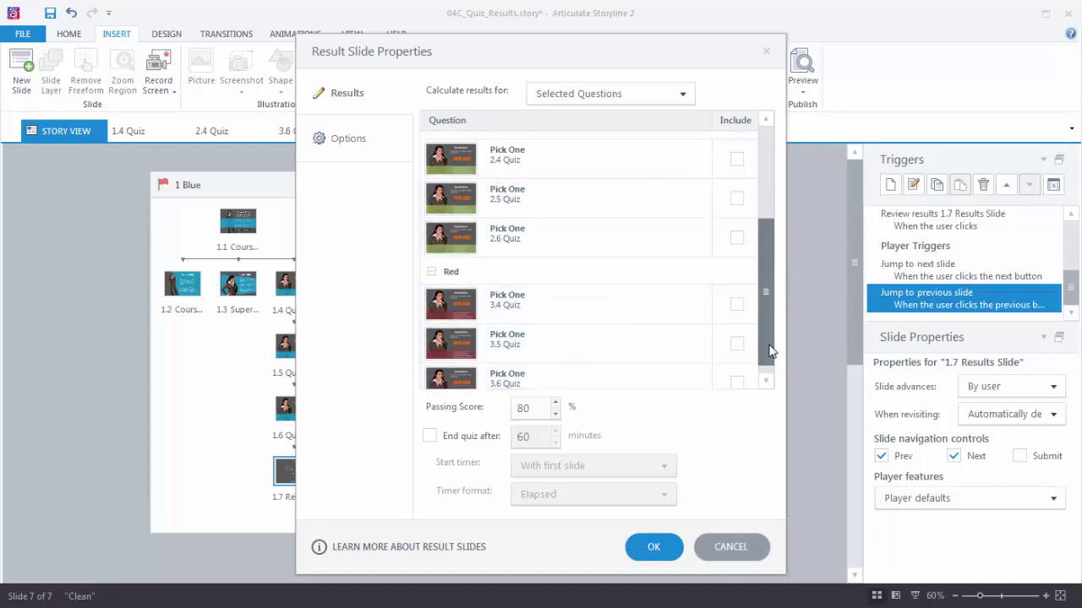
left_click_drag(770, 351, 770, 251)
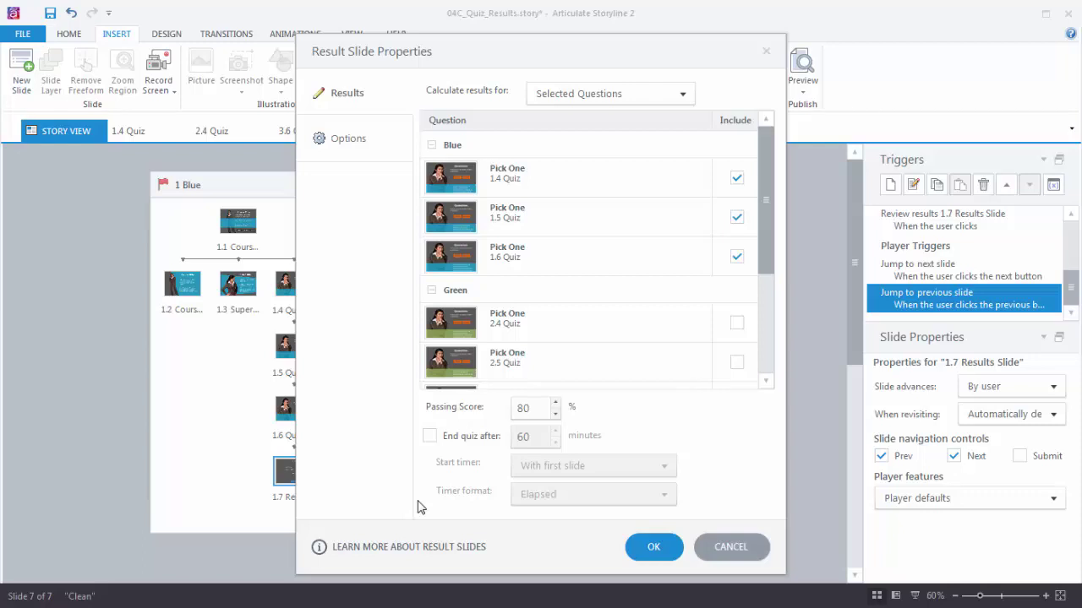
left_click(358, 147)
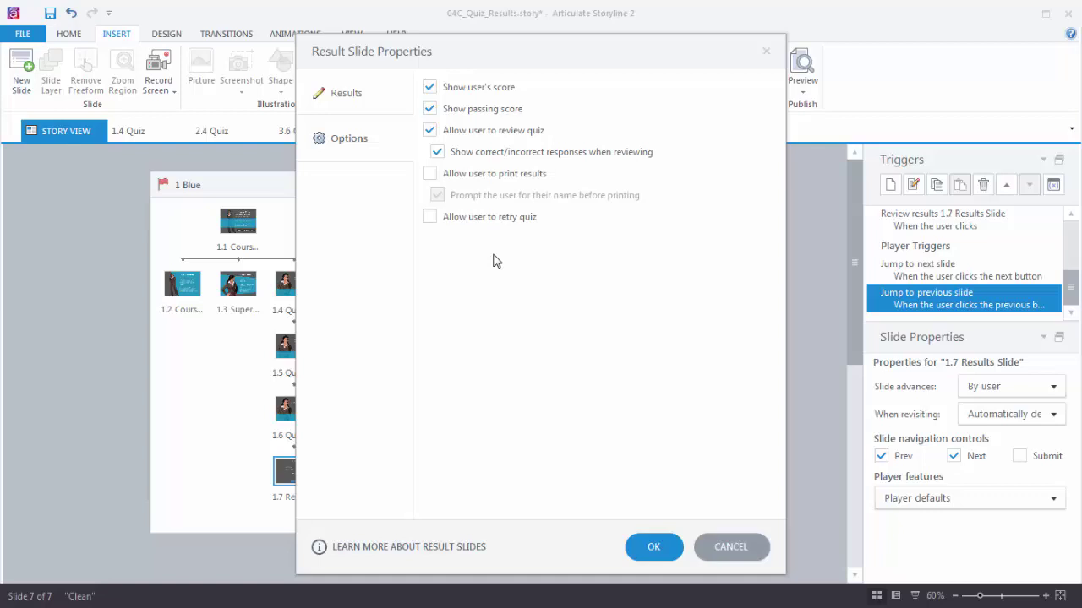
left_click(642, 548)
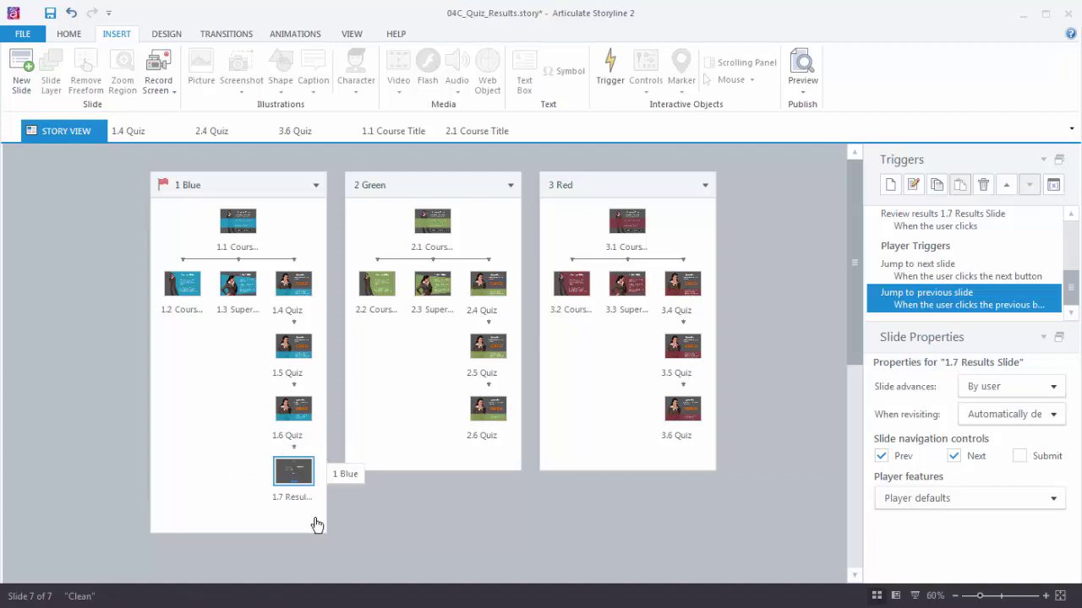
Step: Open the 1.7 Results Slide and examine the objects on its base, Success and Failure layers
double_click(293, 478)
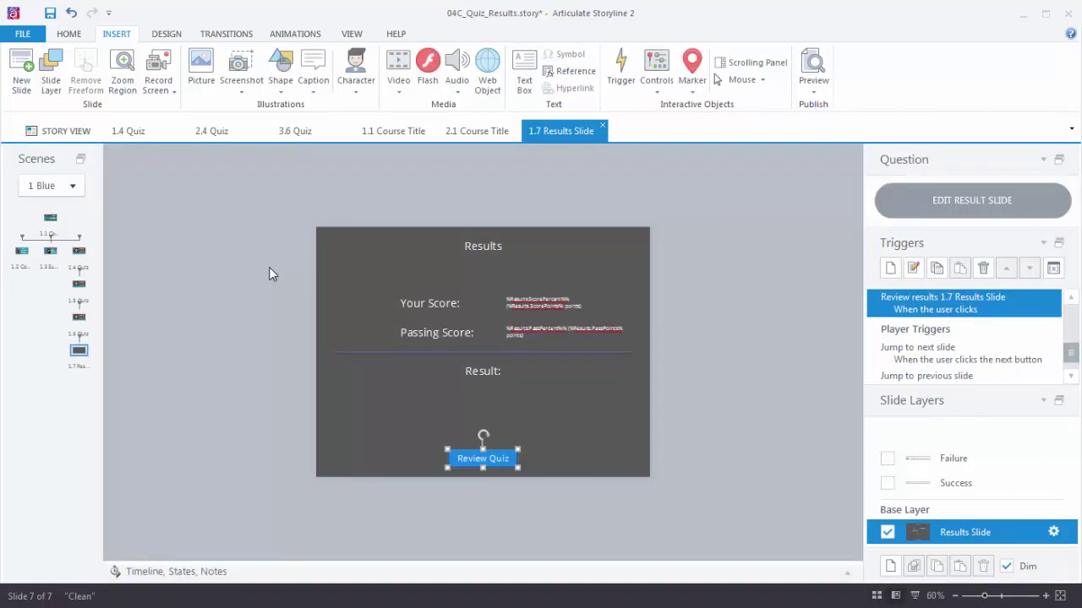
mouse_move(286, 195)
left_mouse_down()
mouse_move(482, 507)
mouse_move(664, 531)
mouse_move(701, 519)
left_mouse_up()
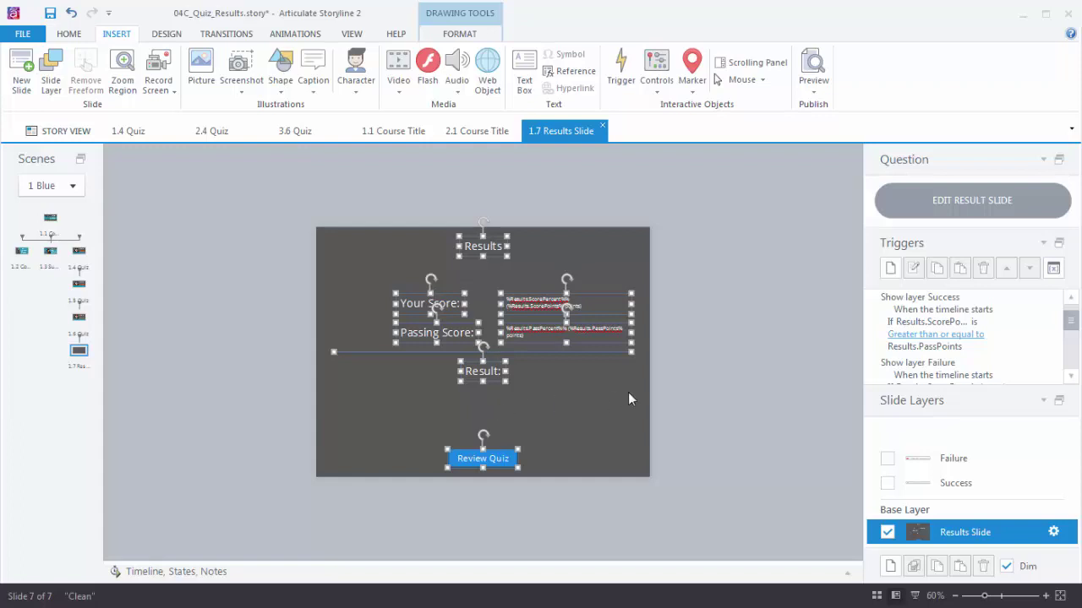
left_click(735, 372)
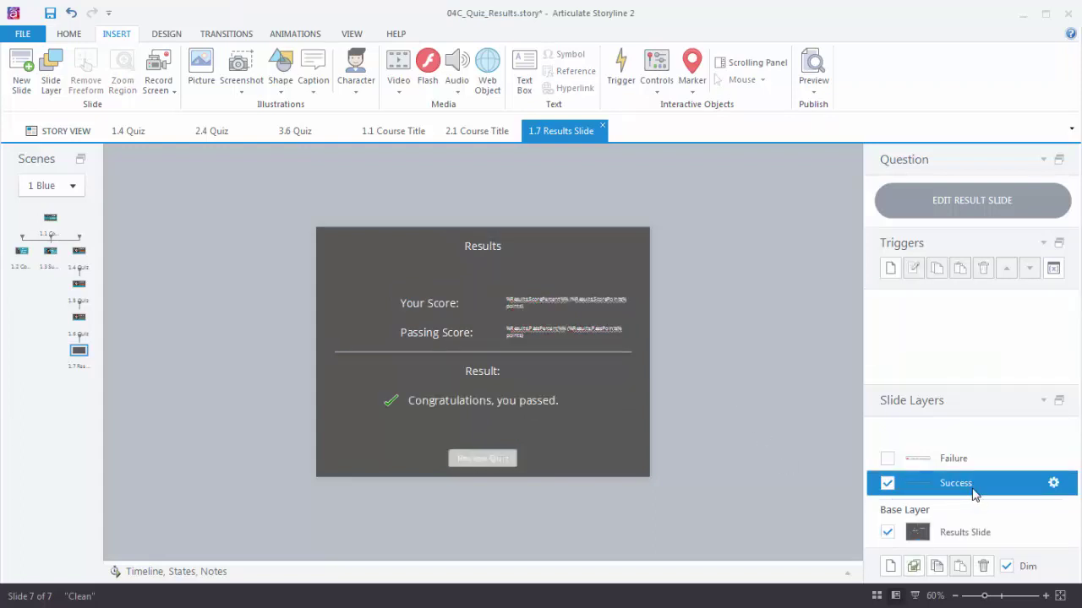
left_click(960, 461)
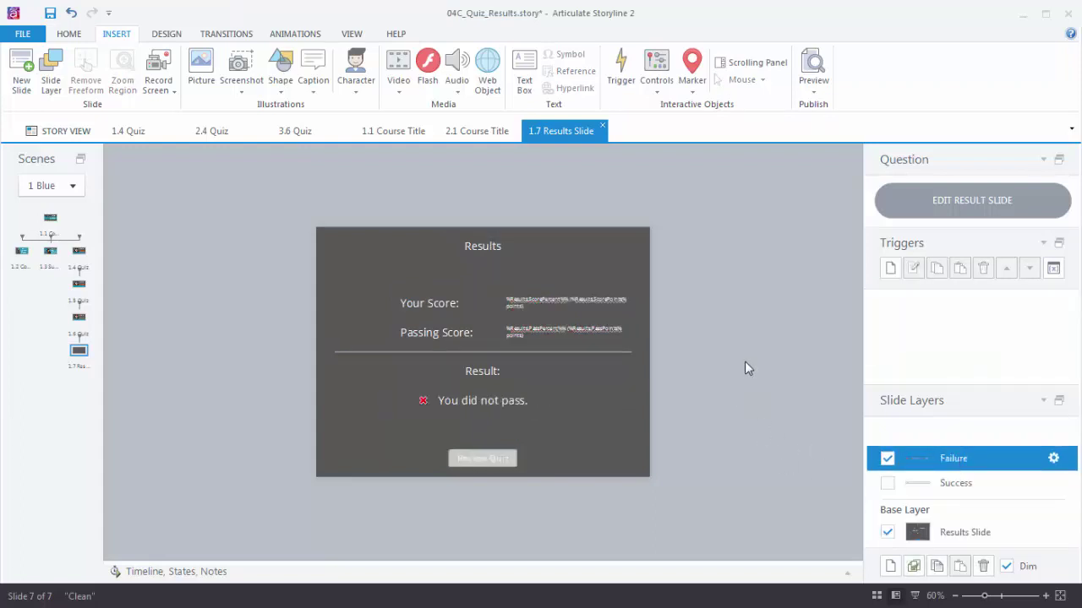
left_click_drag(772, 350, 289, 452)
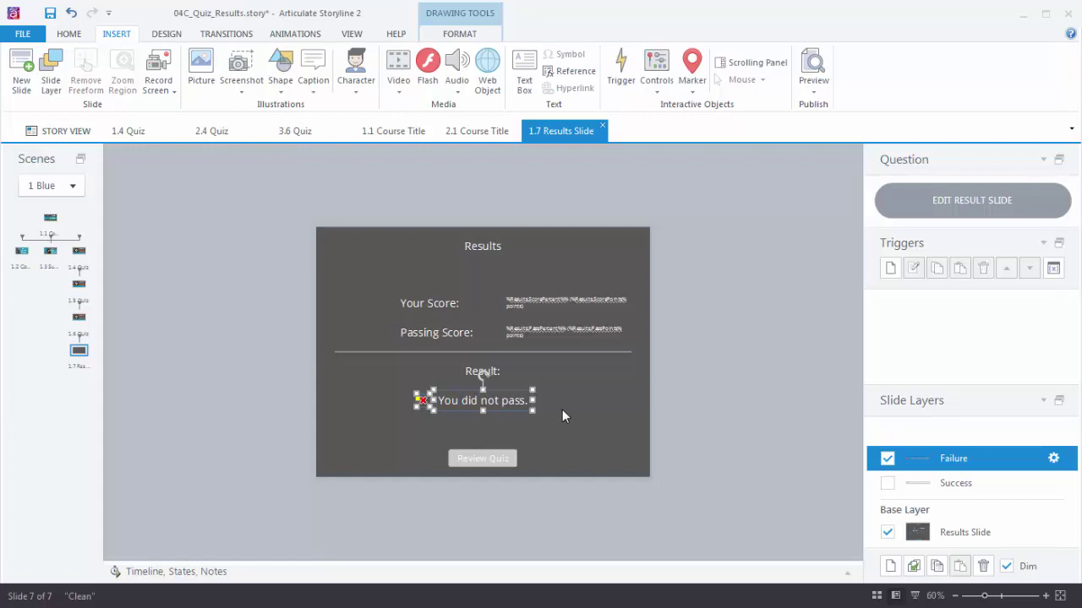
left_click(965, 532)
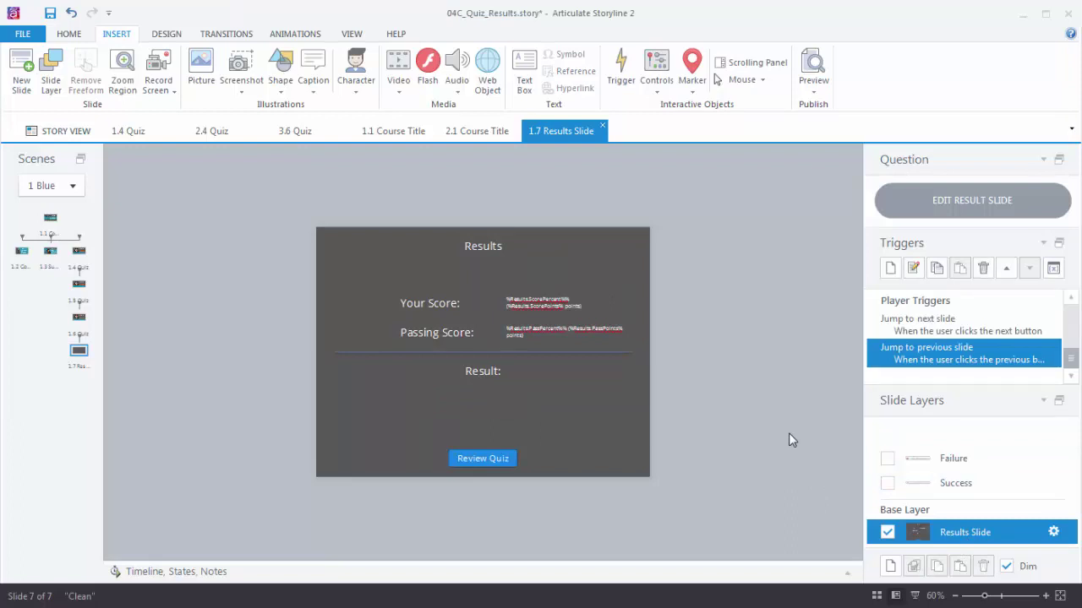
Step: Apply the blue Results layout with the presenting character to the results slide
left_click(72, 36)
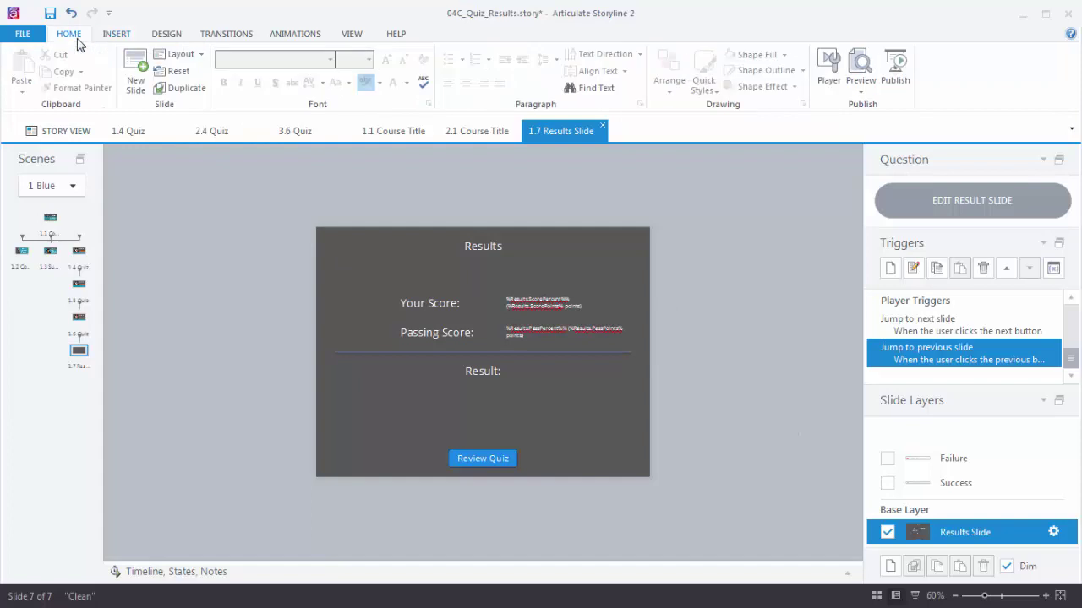
left_click(201, 57)
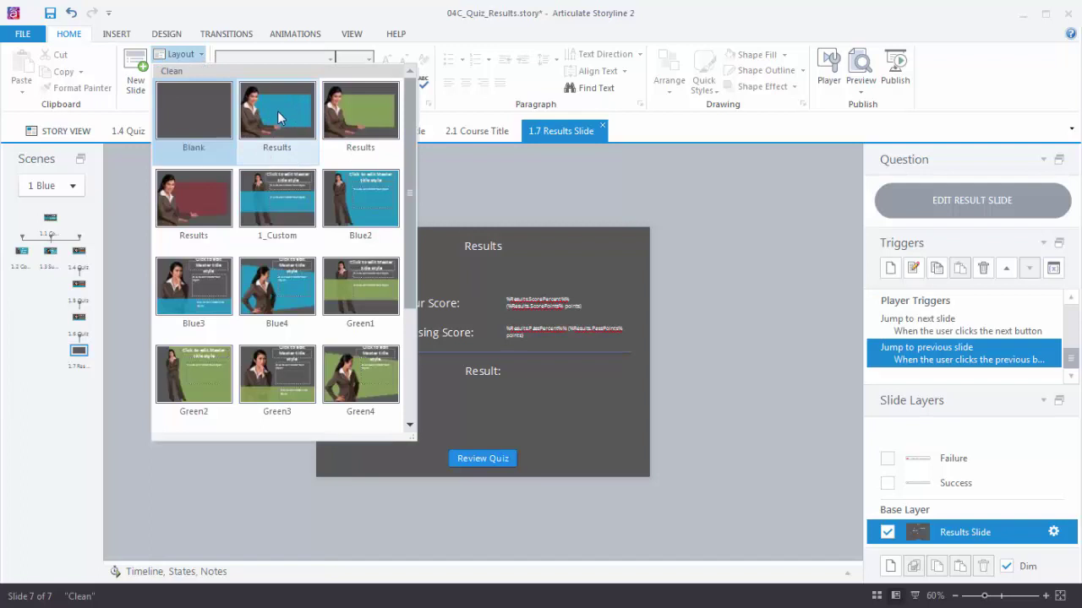
left_click(284, 113)
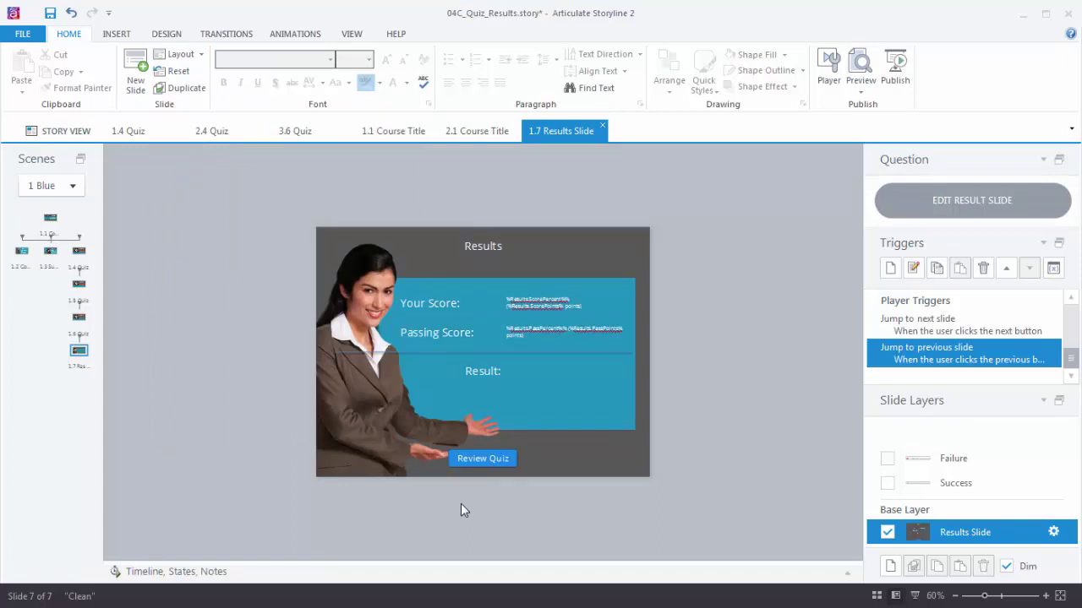
Step: Delete the horizontal divider line above Result: and shift the Review Quiz button right, clear of the character's hand
left_click(598, 352)
left_click(642, 355)
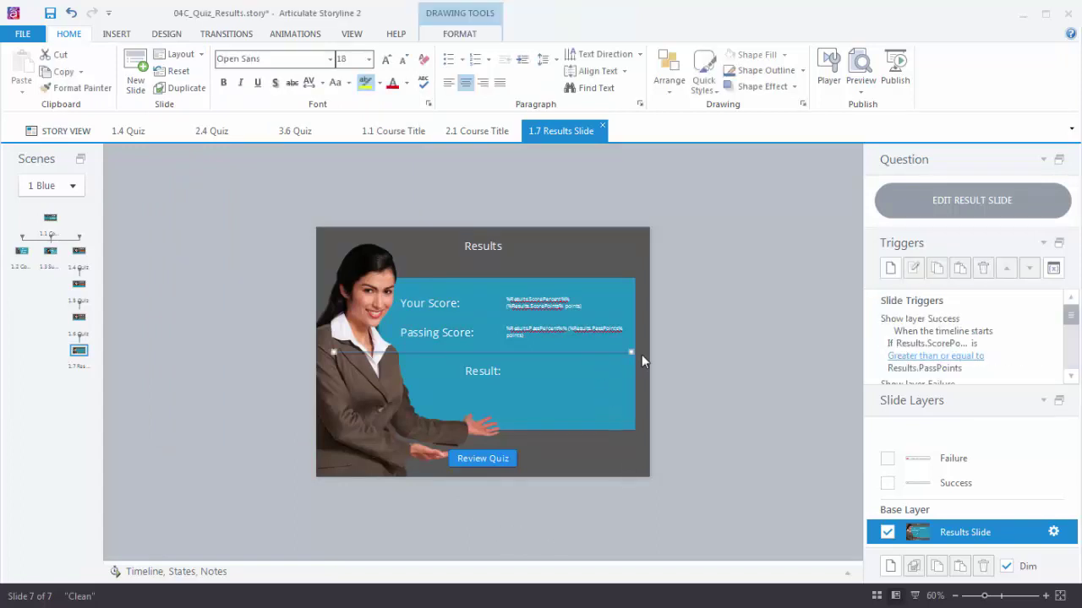
left_click_drag(556, 525, 439, 434)
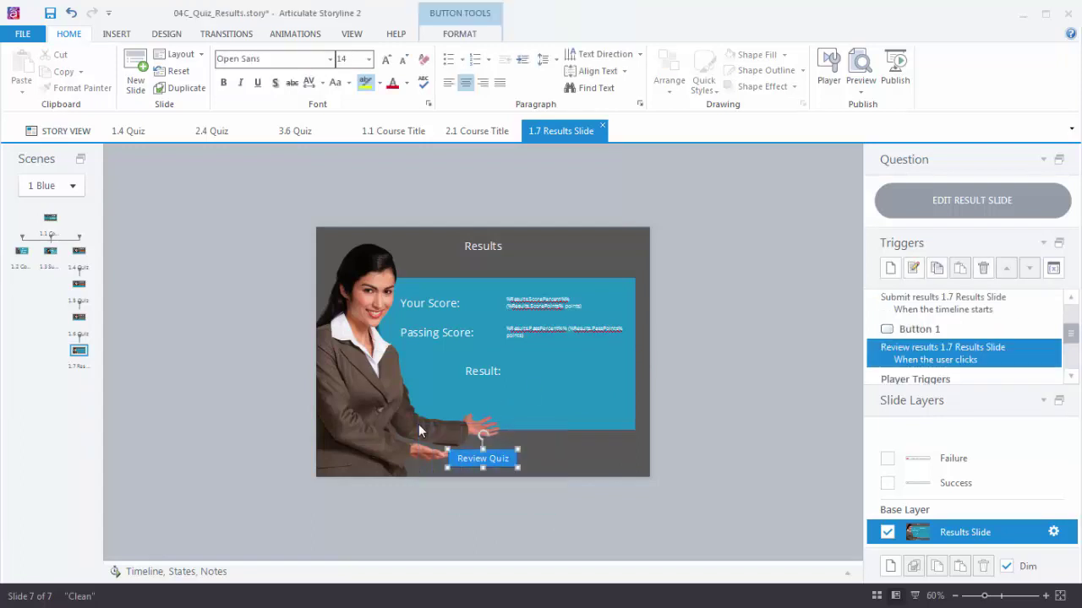
key("Right")
key("Right")
key("Right")
key("Right")
key("Right")
key("Right")
key("Right")
key("Right")
key("Right")
key("Right")
key("Right")
key("Right")
key("Right")
key("Right")
key("Right")
key("Right")
key("Right")
key("Right")
key("Right")
key("Right")
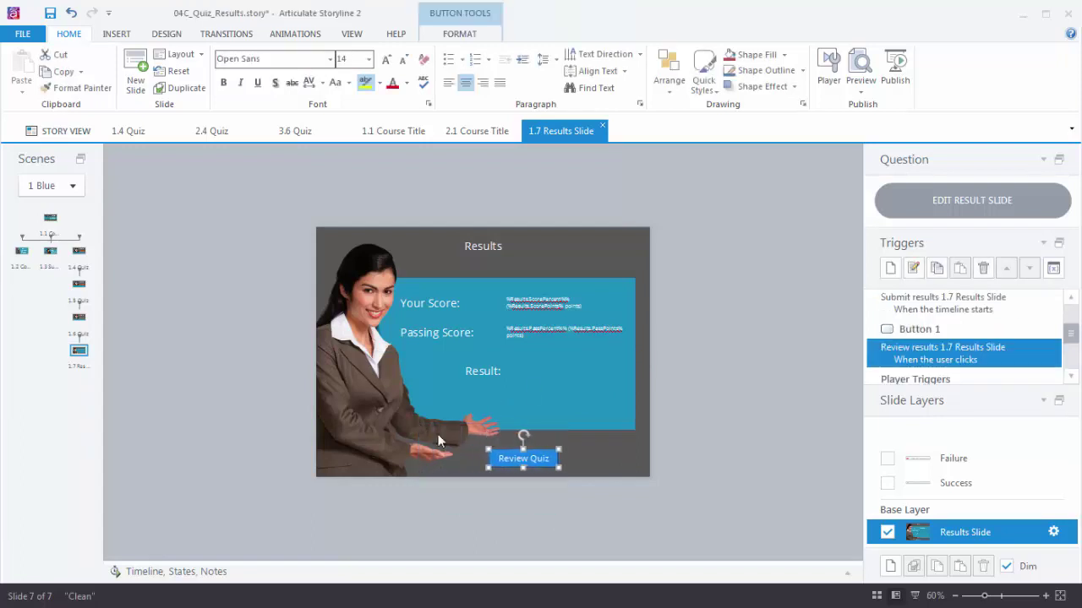
key("Right")
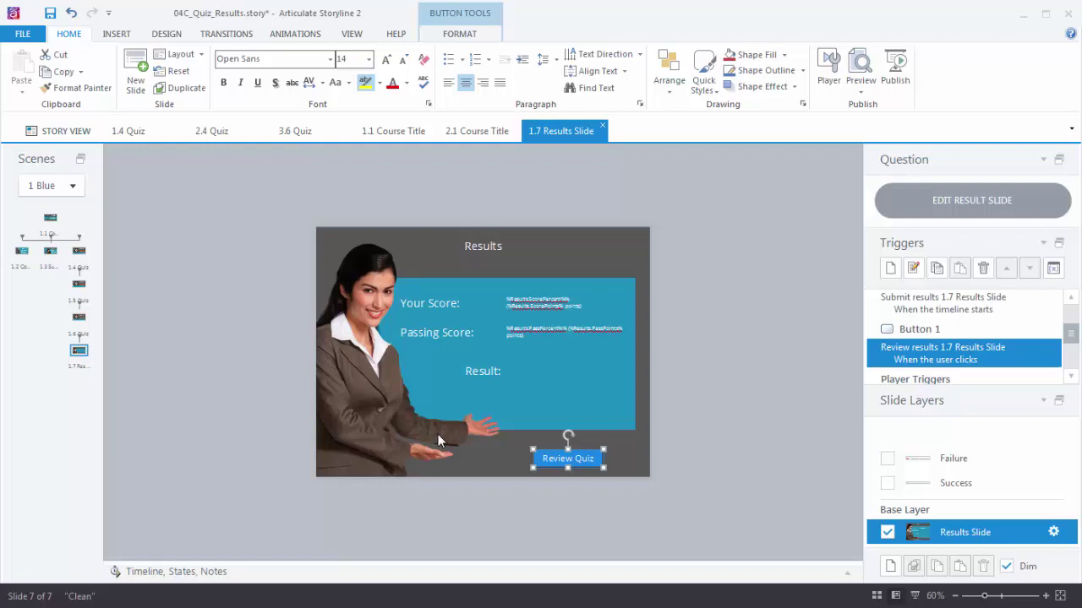
left_click(691, 496)
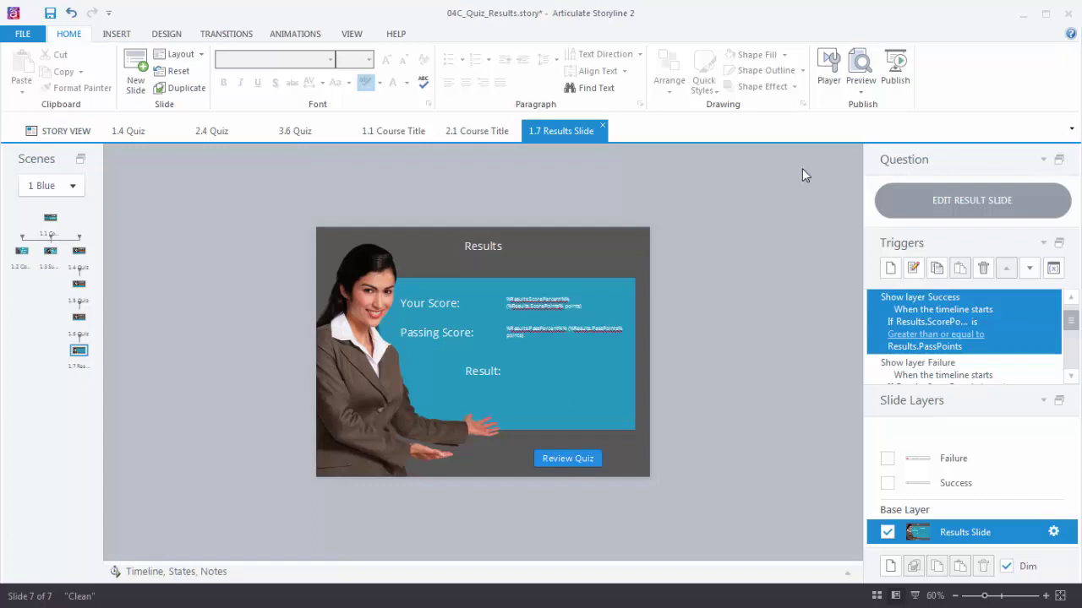
Step: Preview the current scene, submit Choice A for the first quiz question, and continue past the feedback
left_click(861, 84)
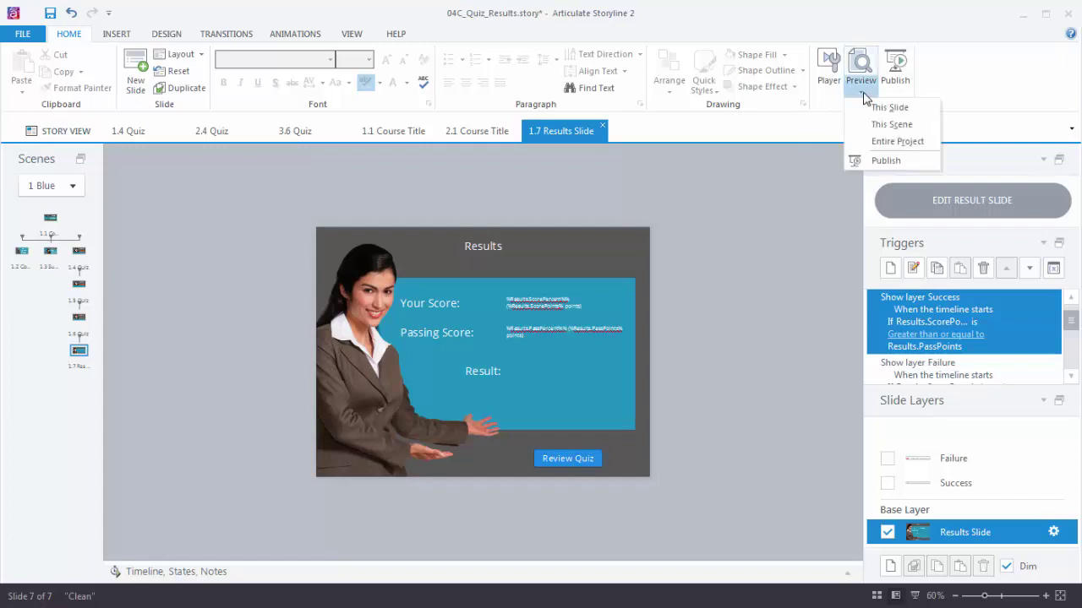
left_click(896, 124)
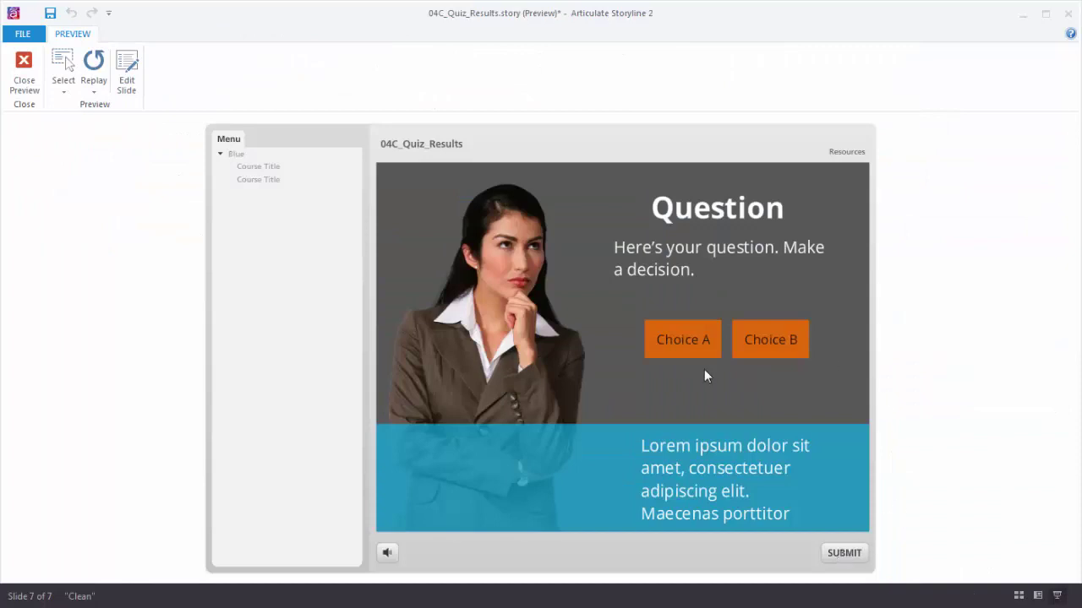
left_click(693, 349)
left_click(844, 553)
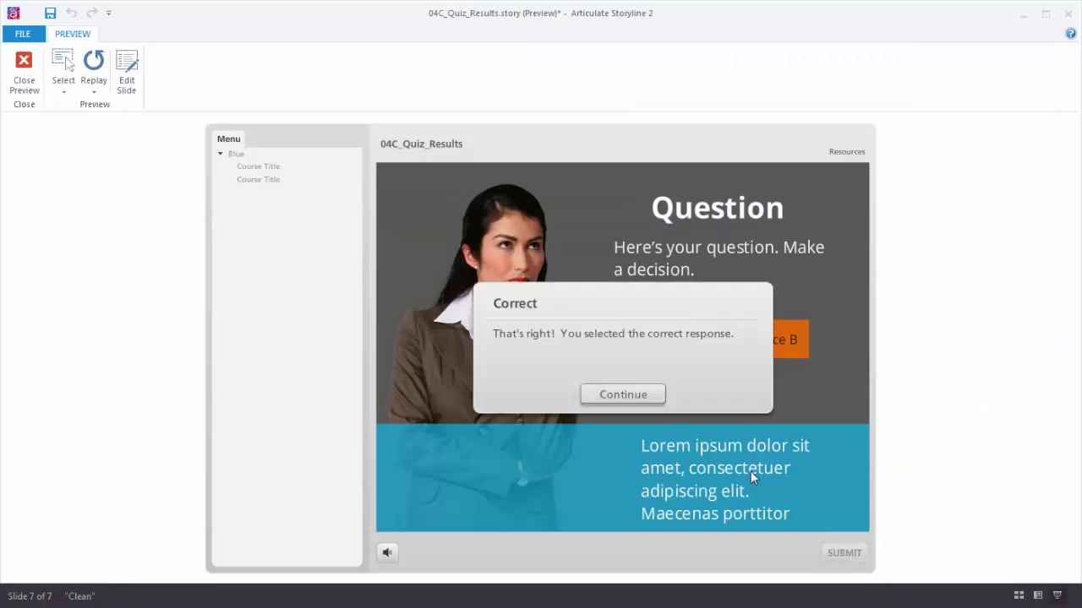
left_click(629, 394)
Step: Submit Choice B for the second question and Choice A for the third, continuing through to the results slide
left_click(767, 354)
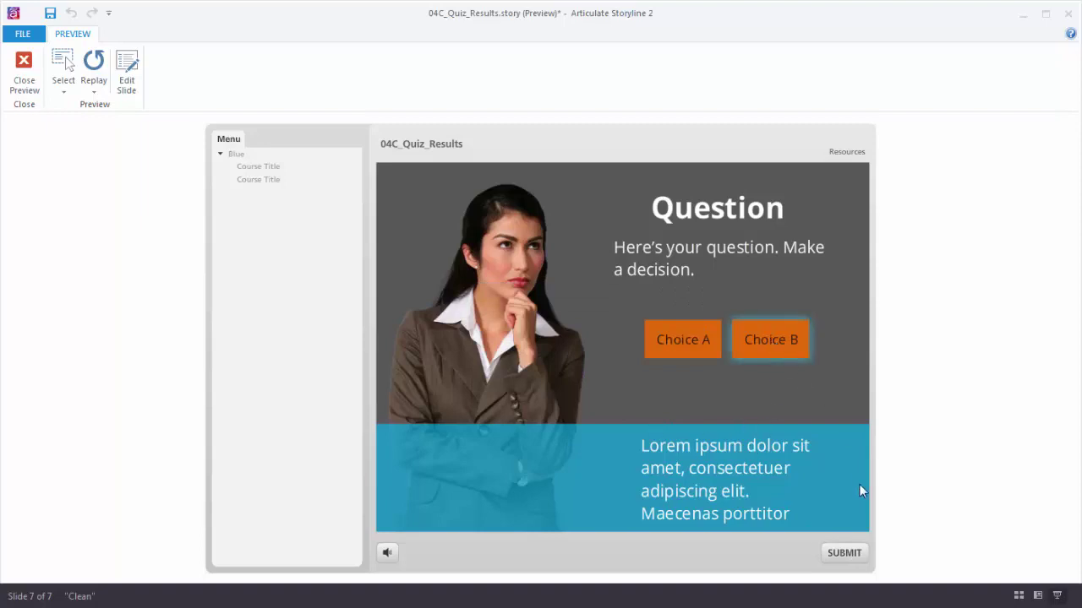
left_click(842, 553)
left_click(630, 397)
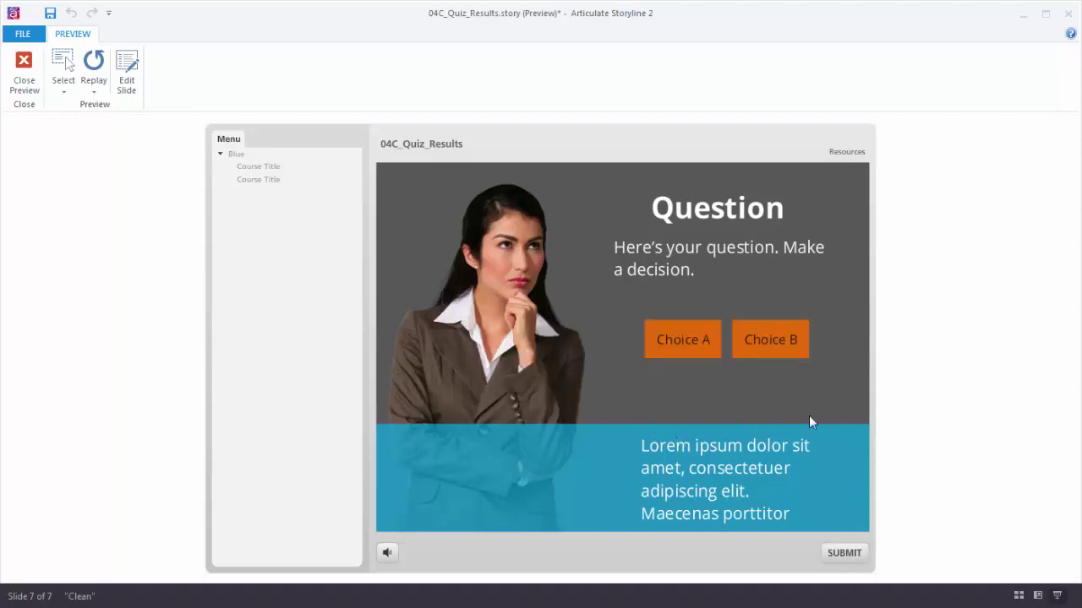
left_click(701, 344)
left_click(844, 553)
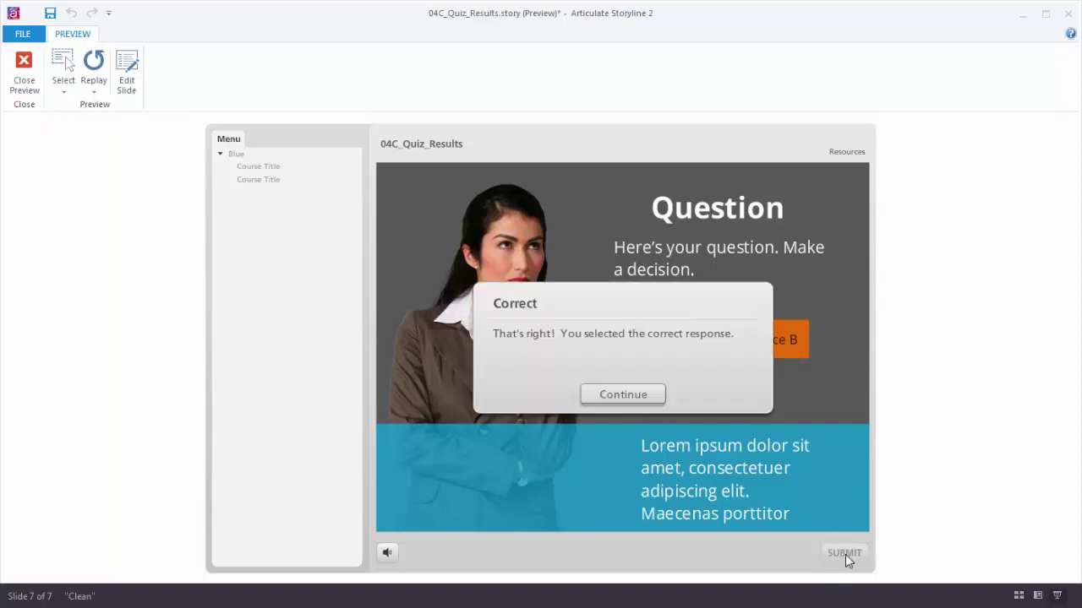
left_click(655, 397)
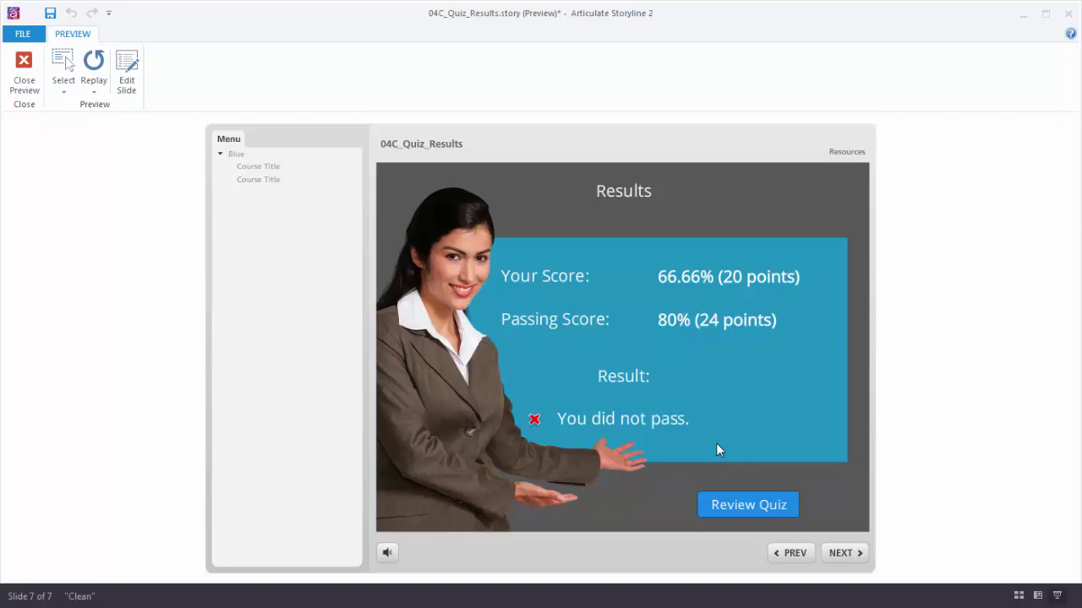
Step: Review the submitted quiz from the results slide, go through the feedback on all three questions, and close the preview
left_click(749, 505)
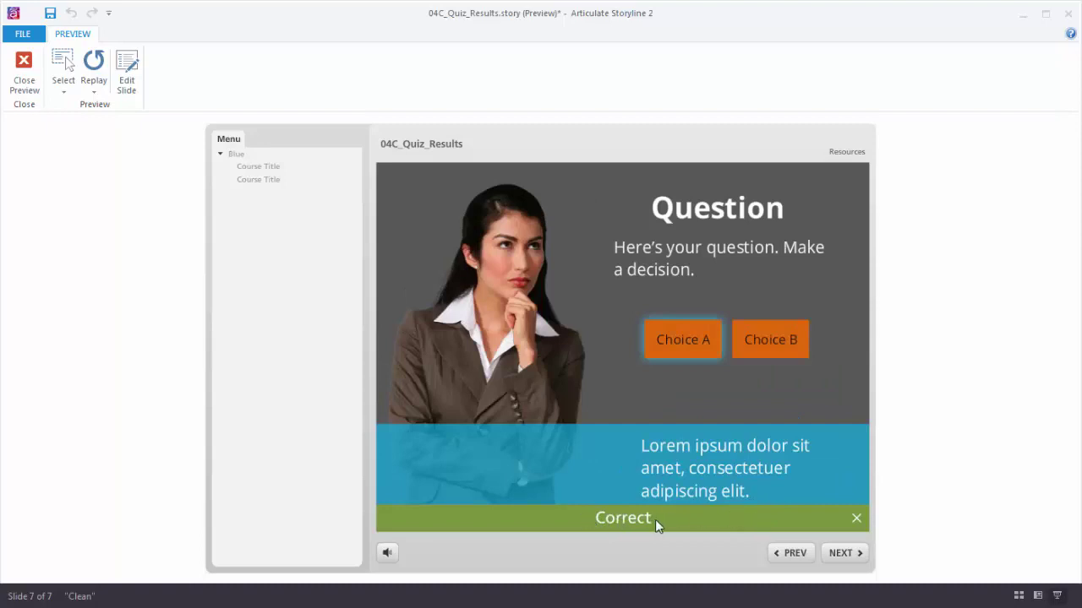
left_click(841, 553)
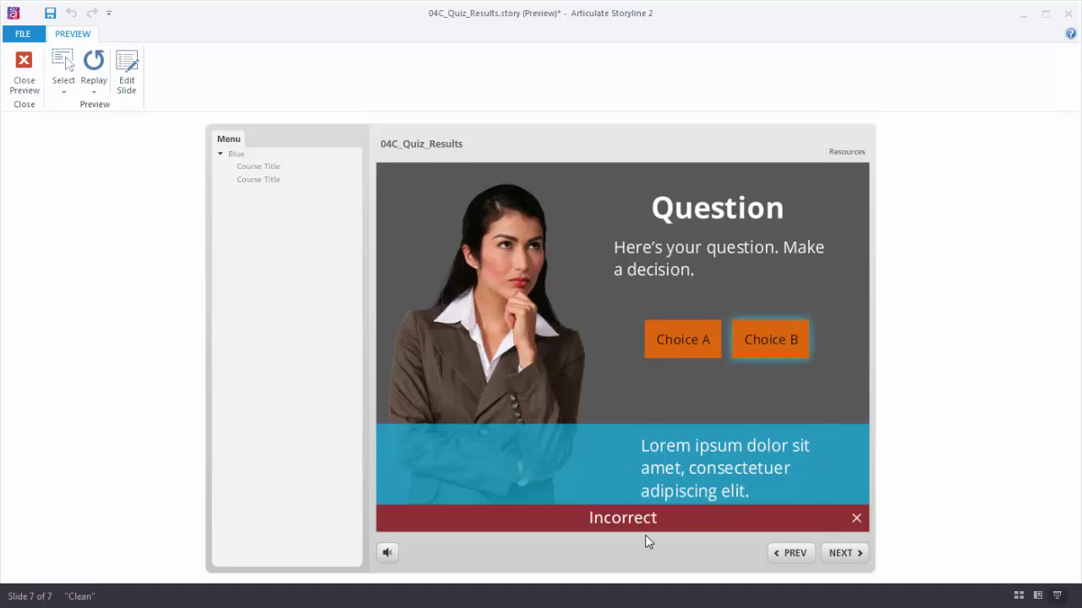
left_click(836, 560)
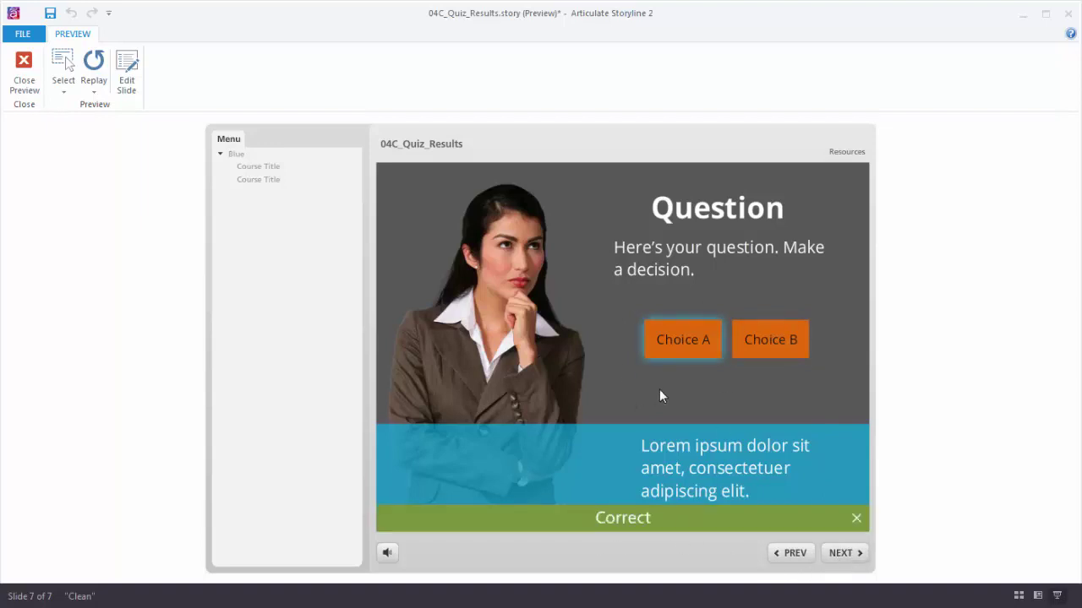
left_click(31, 71)
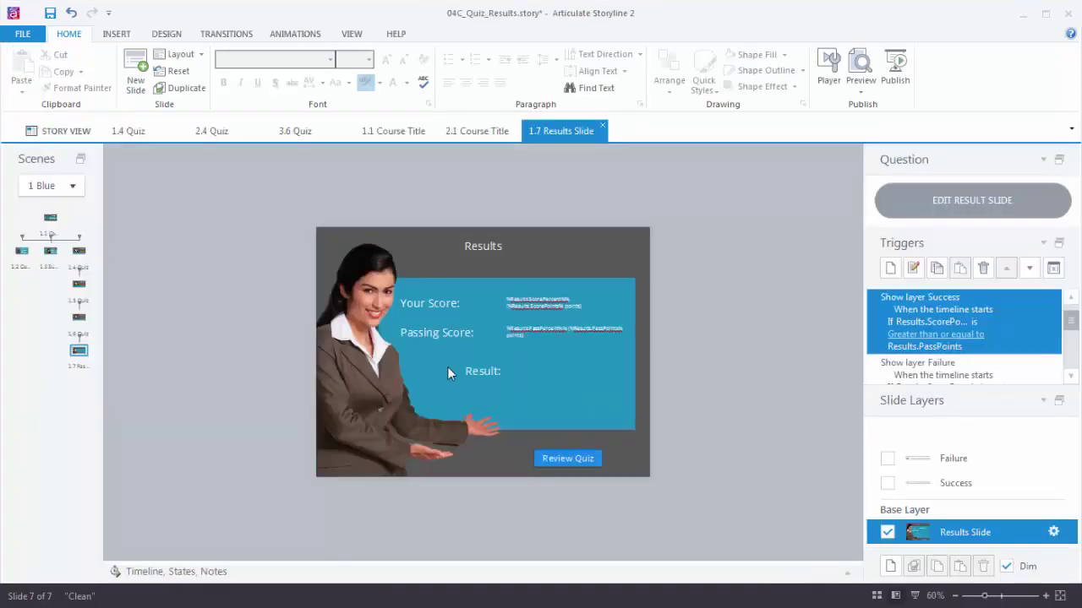
Step: Examine the pass and fail messages on the Success and Failure layers of the blue results slide
left_click(956, 482)
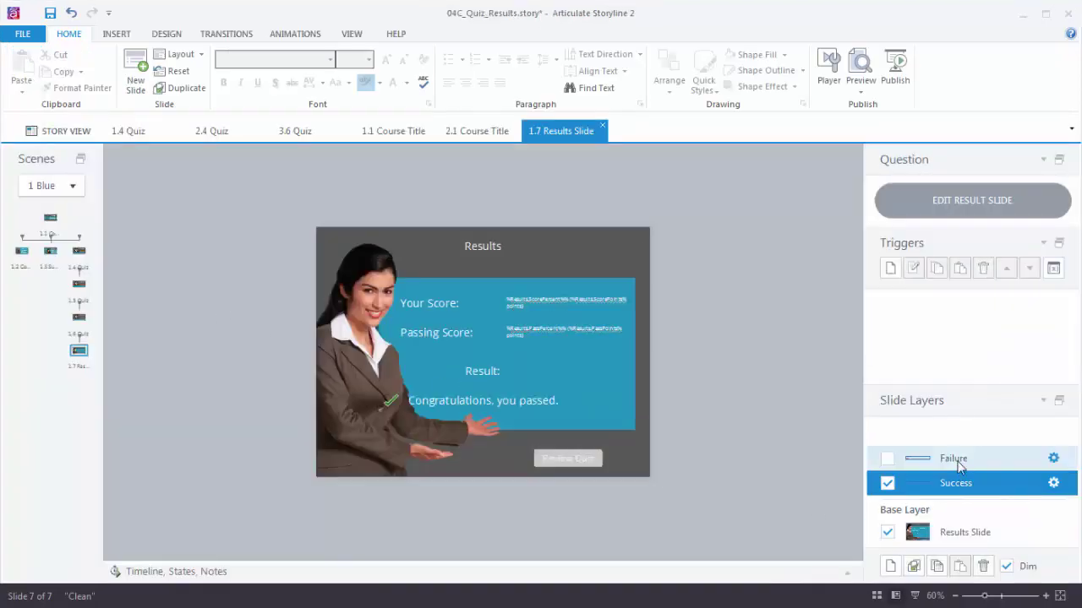
left_click(957, 463)
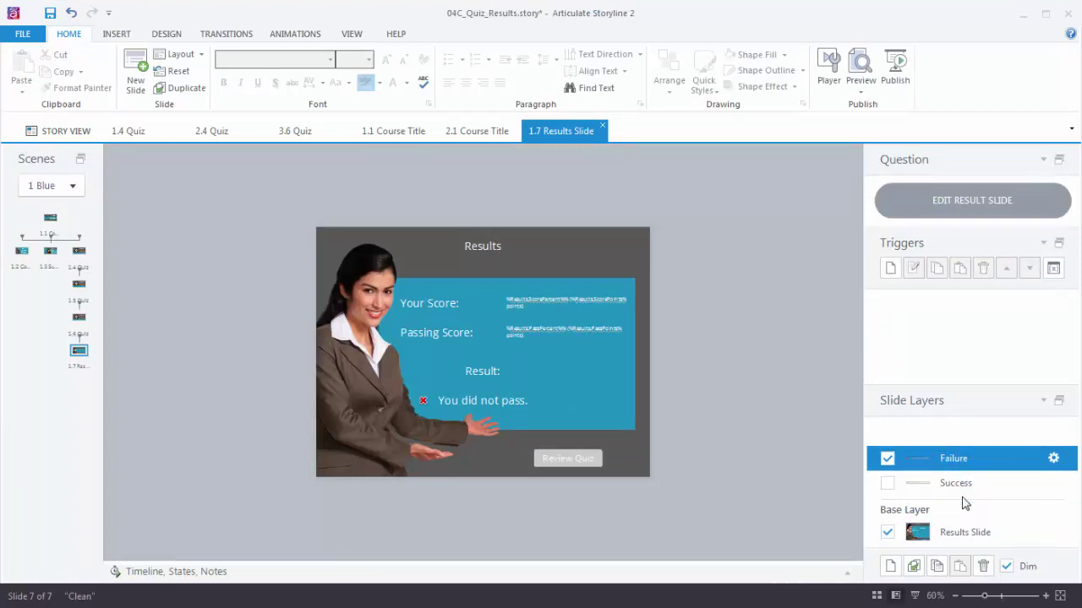
left_click_drag(731, 383, 410, 445)
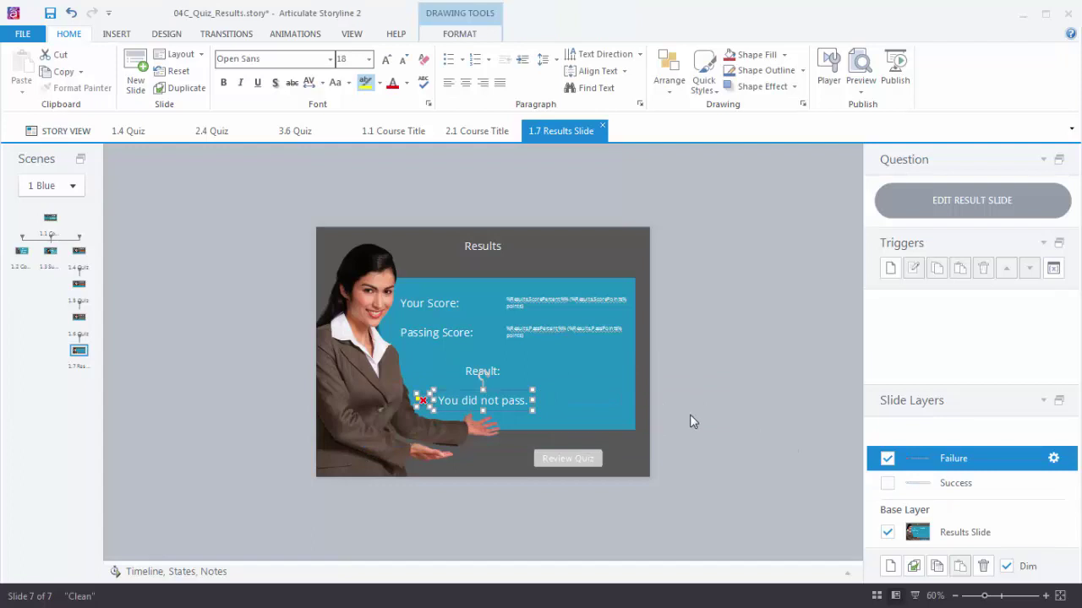
left_click(721, 409)
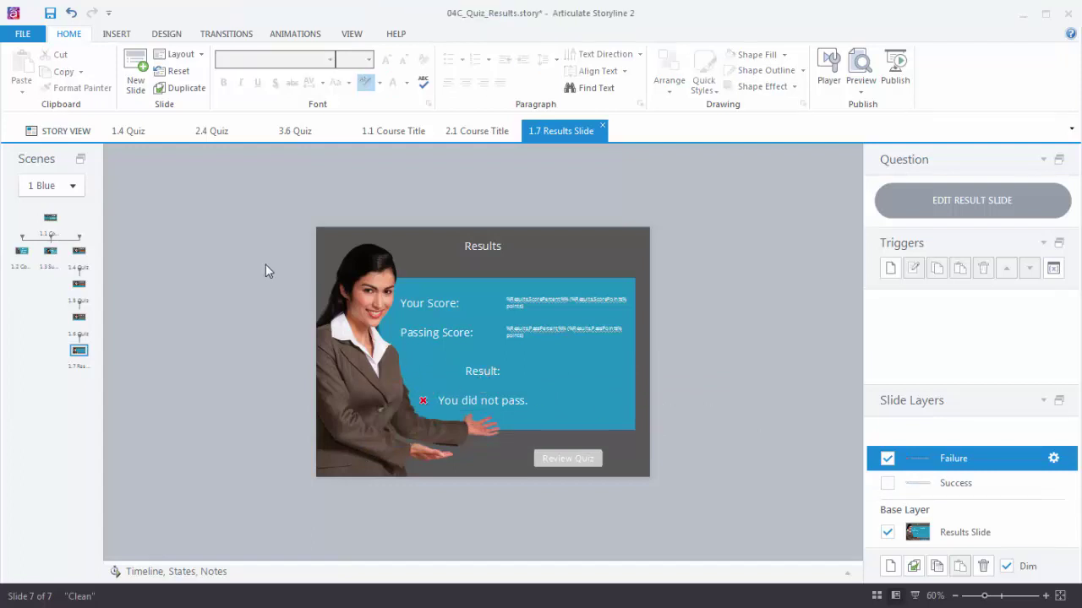
Step: Insert a graded result slide into the Green scene, calculated from the Green quiz questions with an 80% passing score
left_click(68, 131)
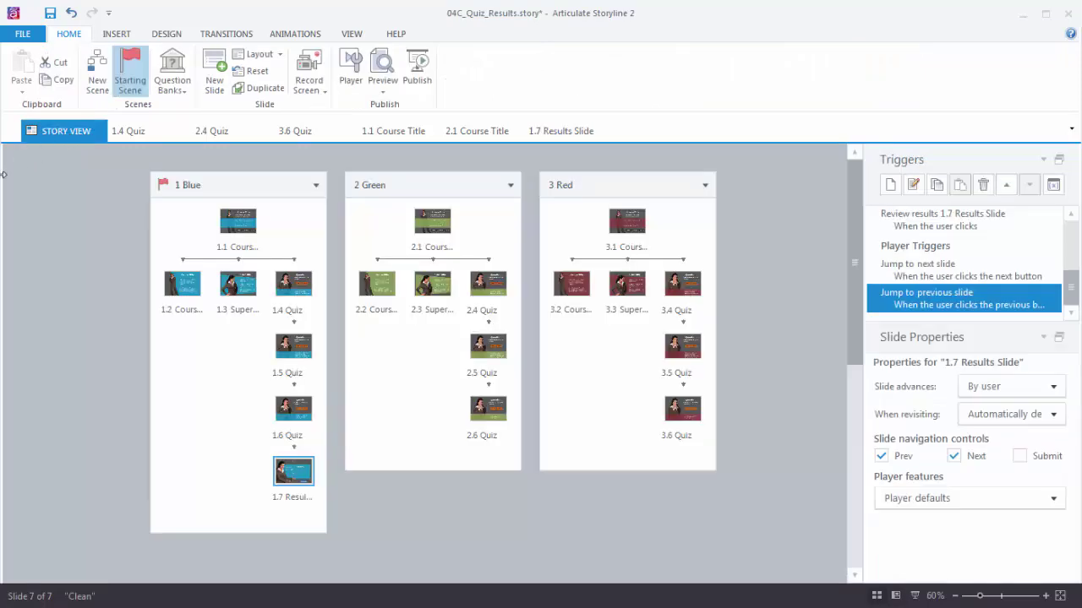
left_click(423, 453)
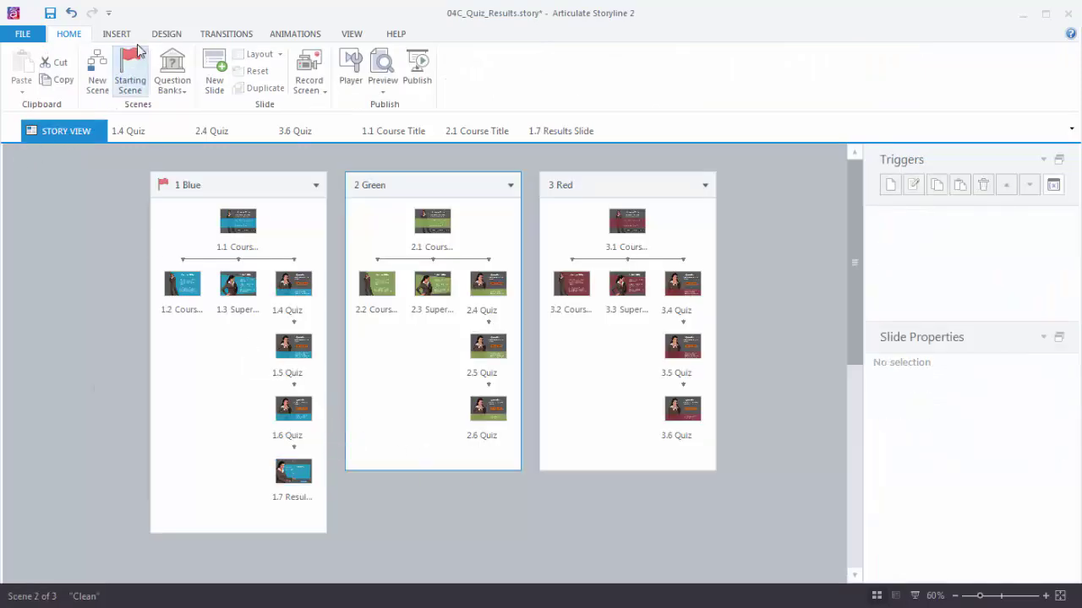
left_click(119, 35)
left_click(22, 72)
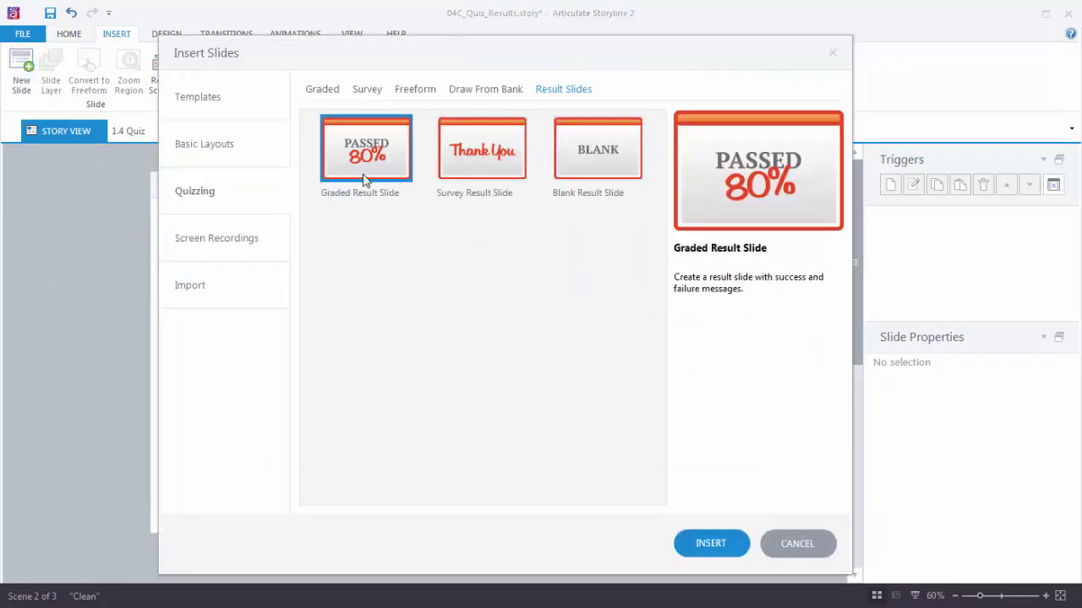
left_click(725, 541)
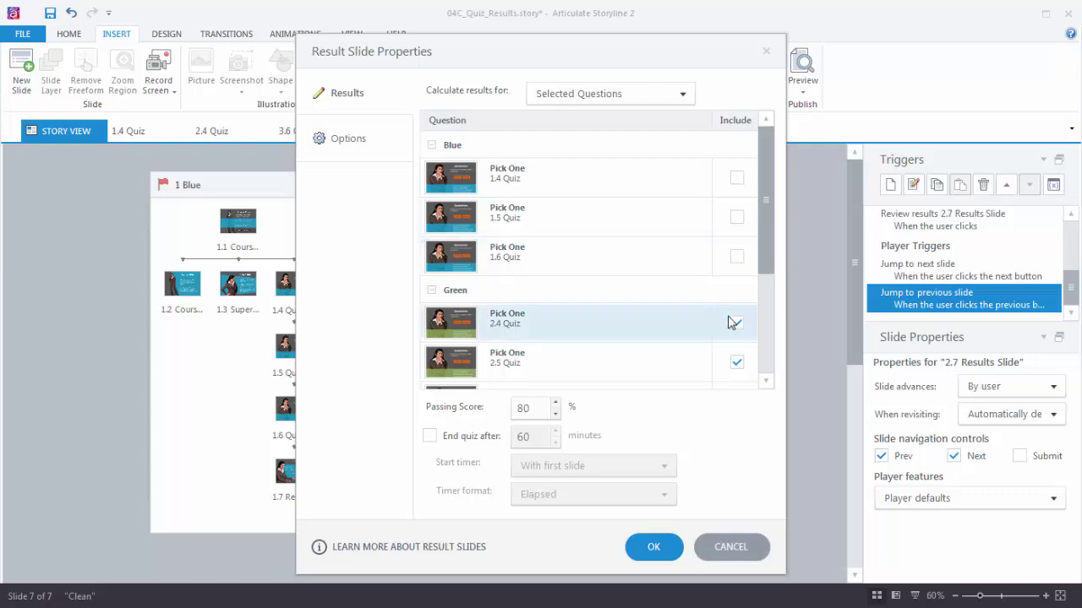
left_click(655, 542)
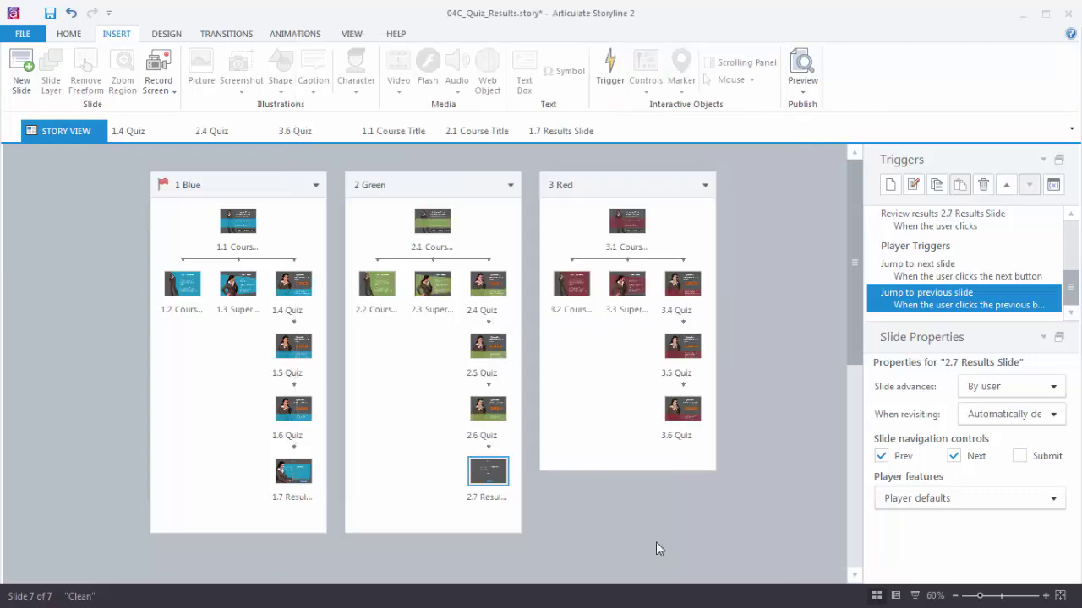
Step: Open the Green scene's new results slide and apply the green Results layout with the presenting character
double_click(488, 476)
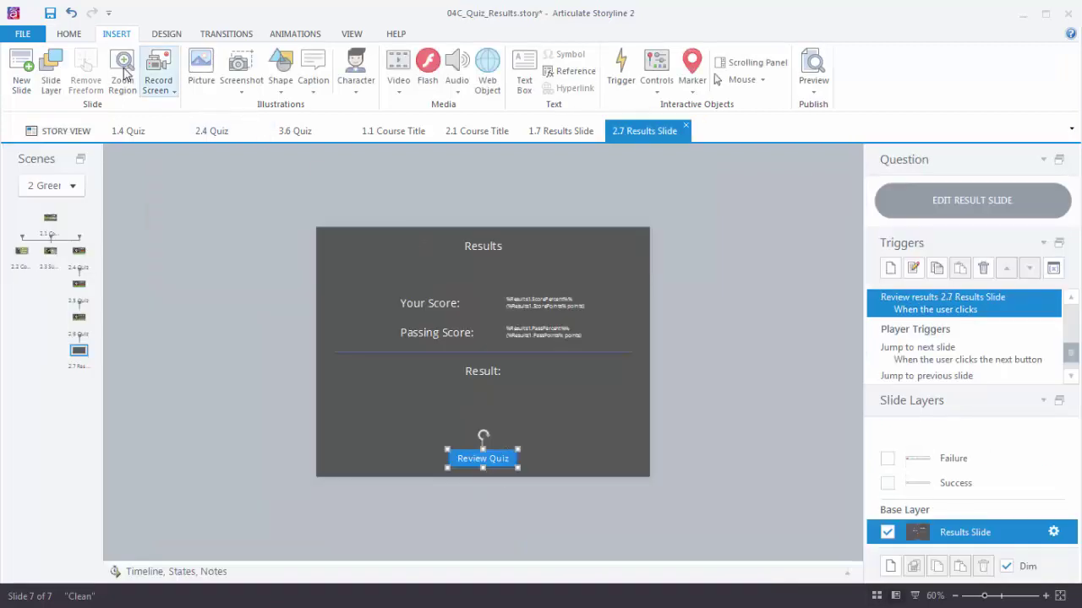
left_click(74, 36)
left_click(201, 56)
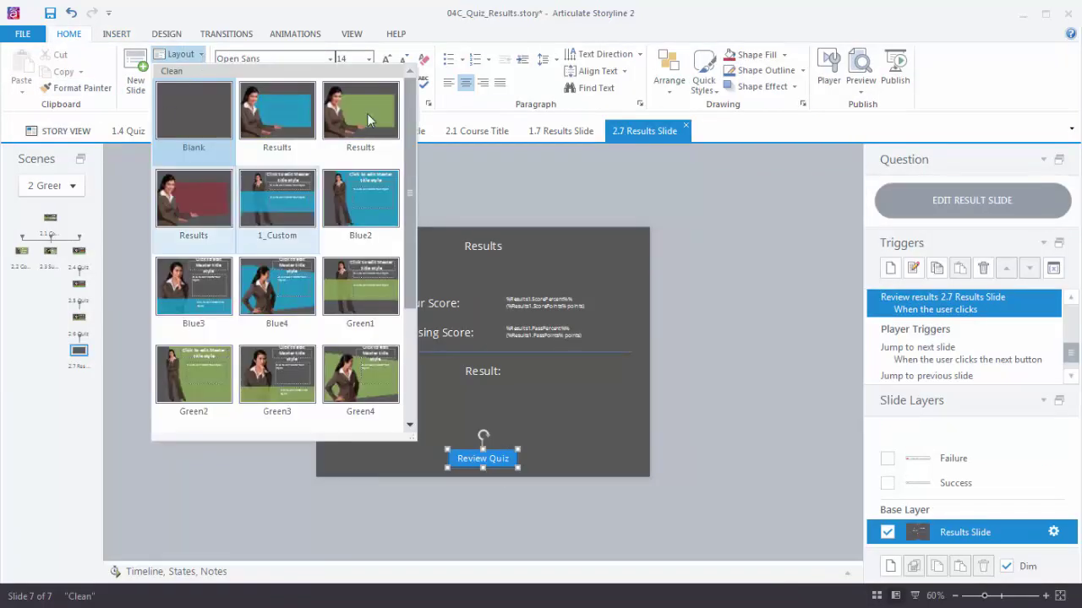
left_click(364, 116)
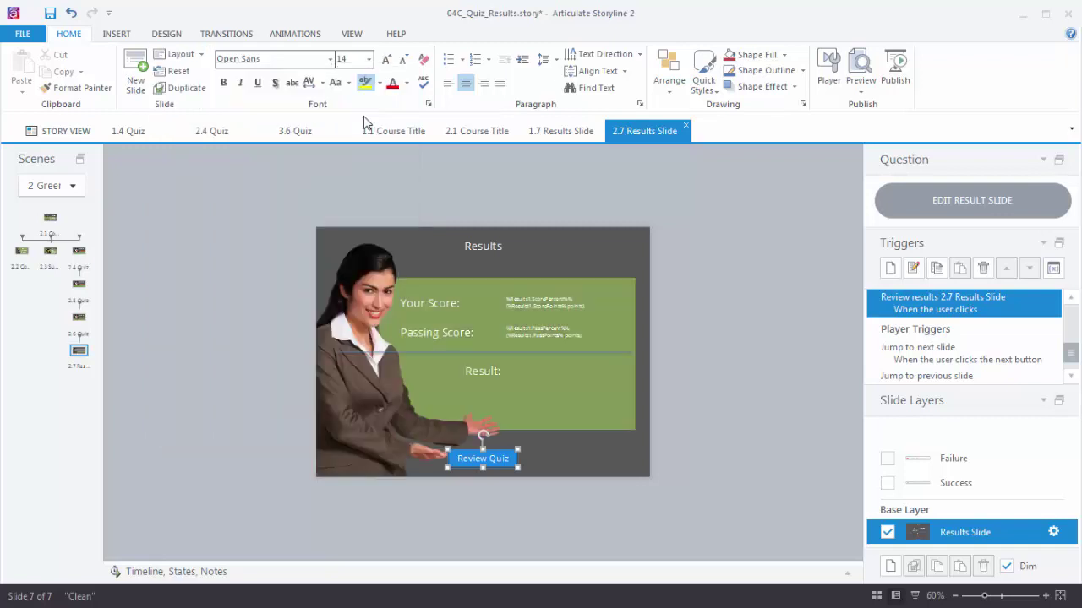
Step: Shift the Review Quiz button right on the green results slide, clear of the character's hand
left_click_drag(708, 425, 427, 499)
key("Right")
key("Right")
key("Right")
key("Right")
key("Right")
key("Right")
key("Right")
key("Right")
key("Right")
key("Right")
key("Right")
key("Right")
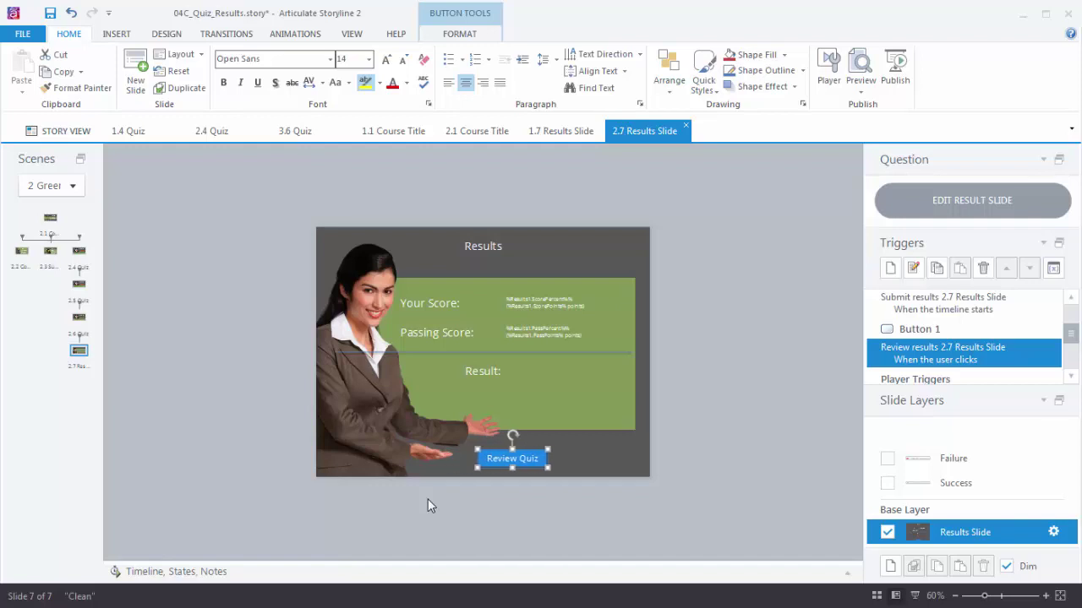
key("Right")
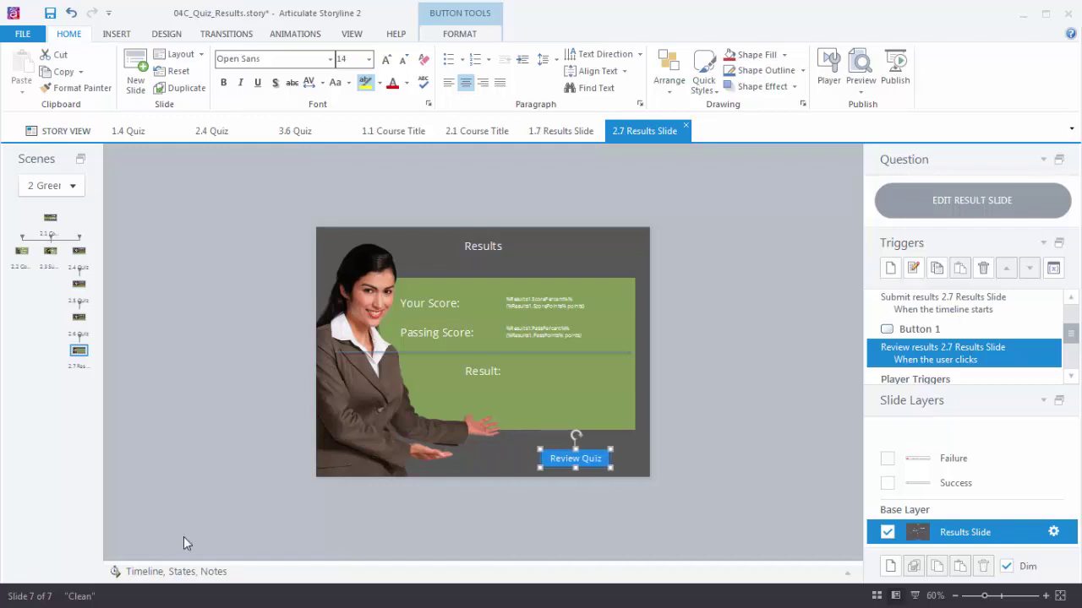
key("Escape")
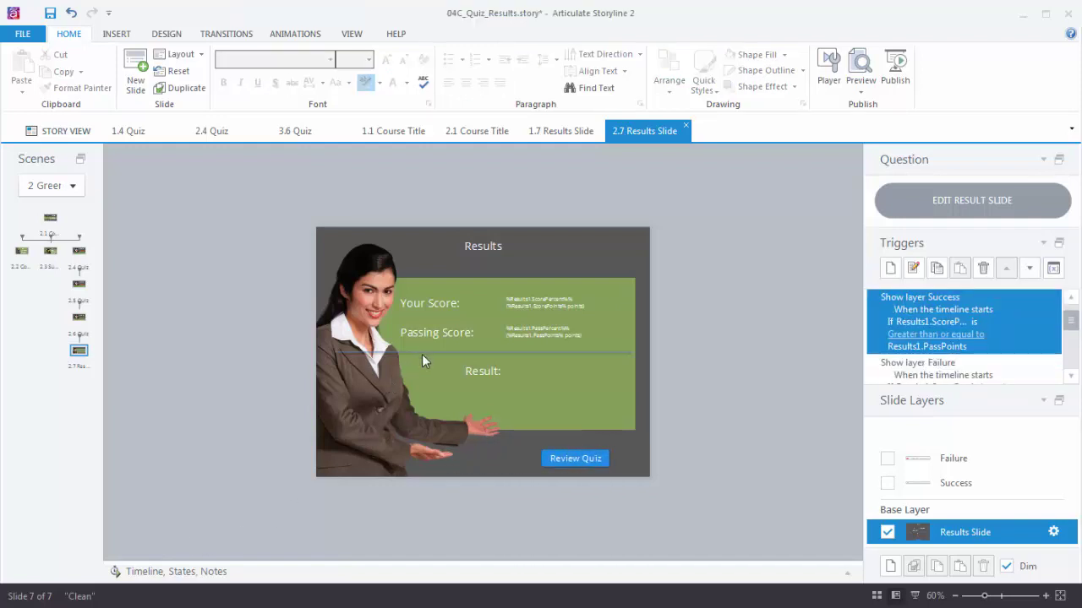
Step: Set the width of the horizontal divider line above Result: to 350 px
left_click(423, 352)
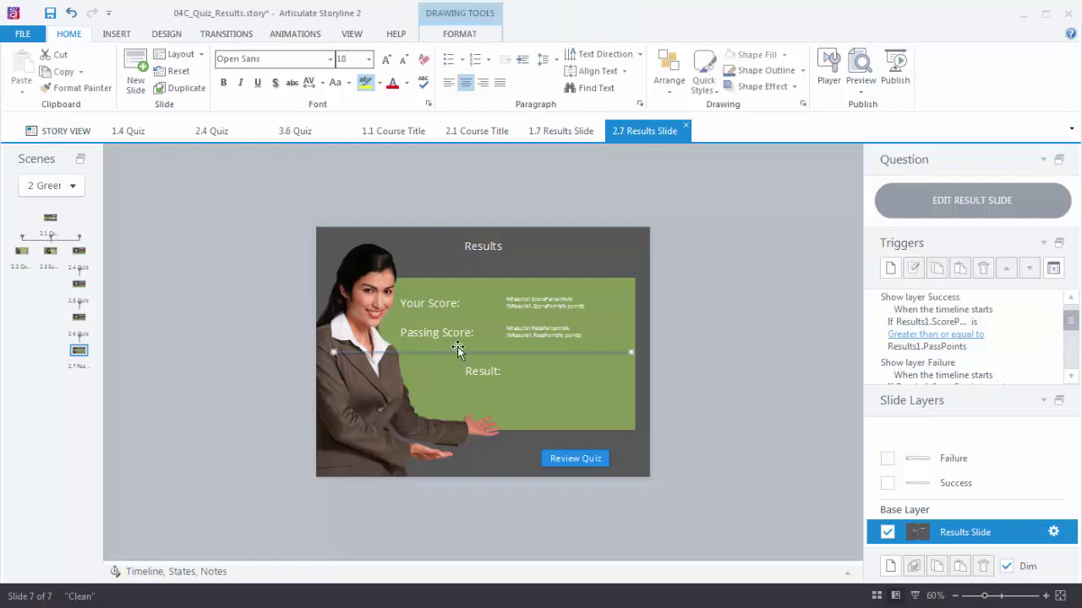
double_click(523, 352)
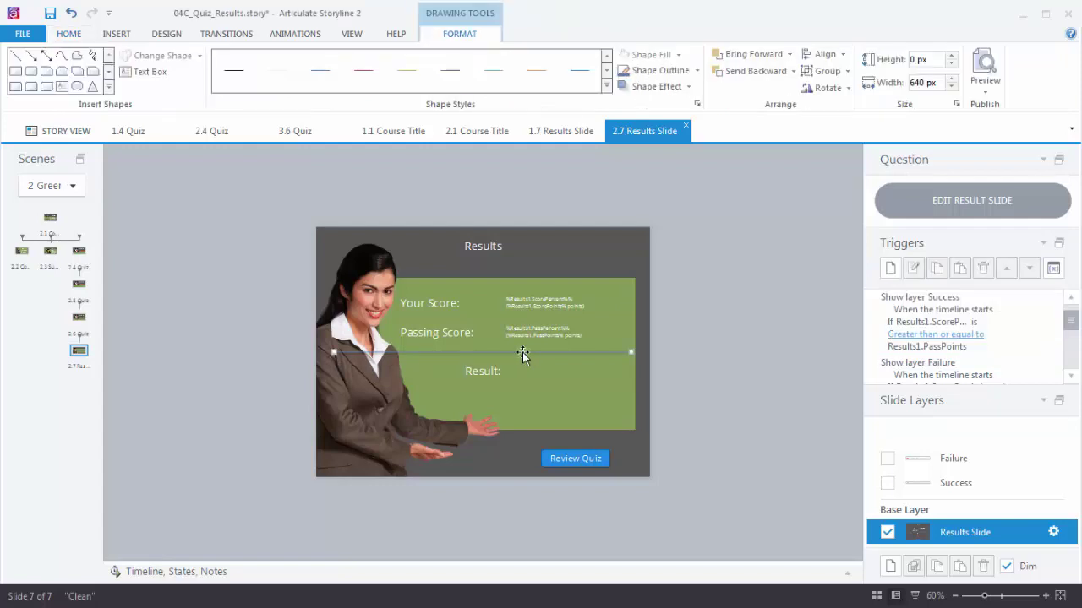
left_click(910, 83)
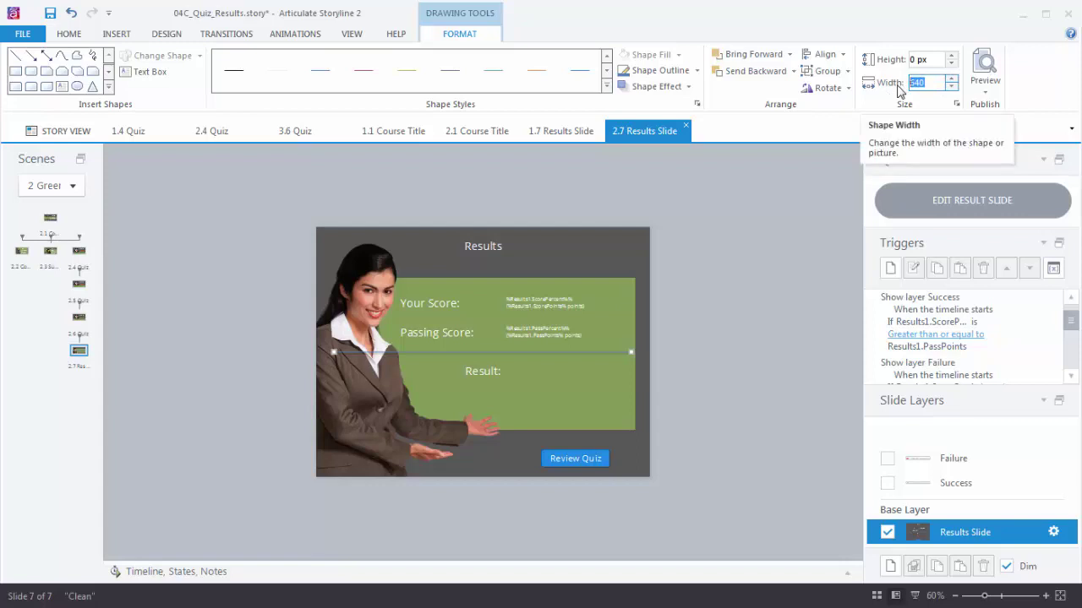
type("350")
left_click(797, 219)
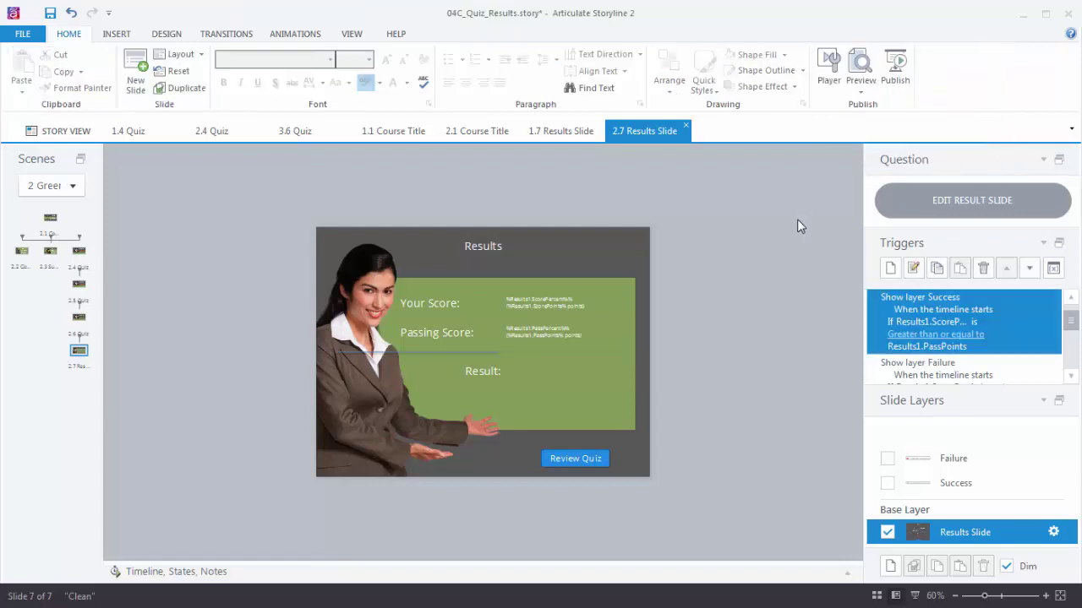
Step: Shift the shortened divider line right so it sits inside the green panel, clear of the character
left_click(413, 352)
key("Right")
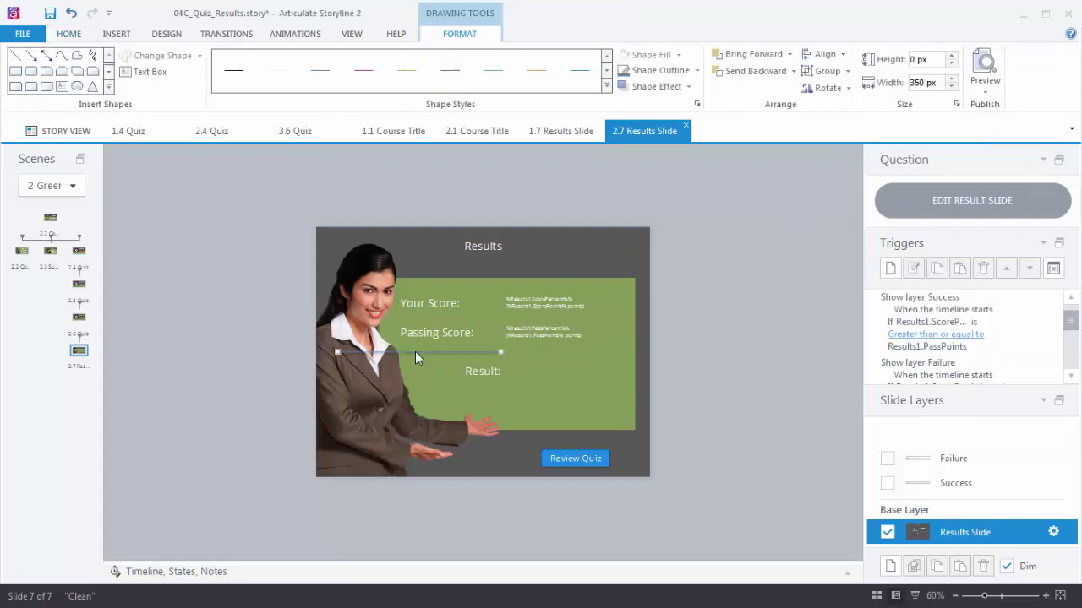
key("Right")
key("Right")
key("Right")
key("Right")
key("Right")
key("Right")
key("Right")
key("Right")
key("Right")
key("Right")
key("Right")
key("Right")
key("Right")
left_click(688, 285)
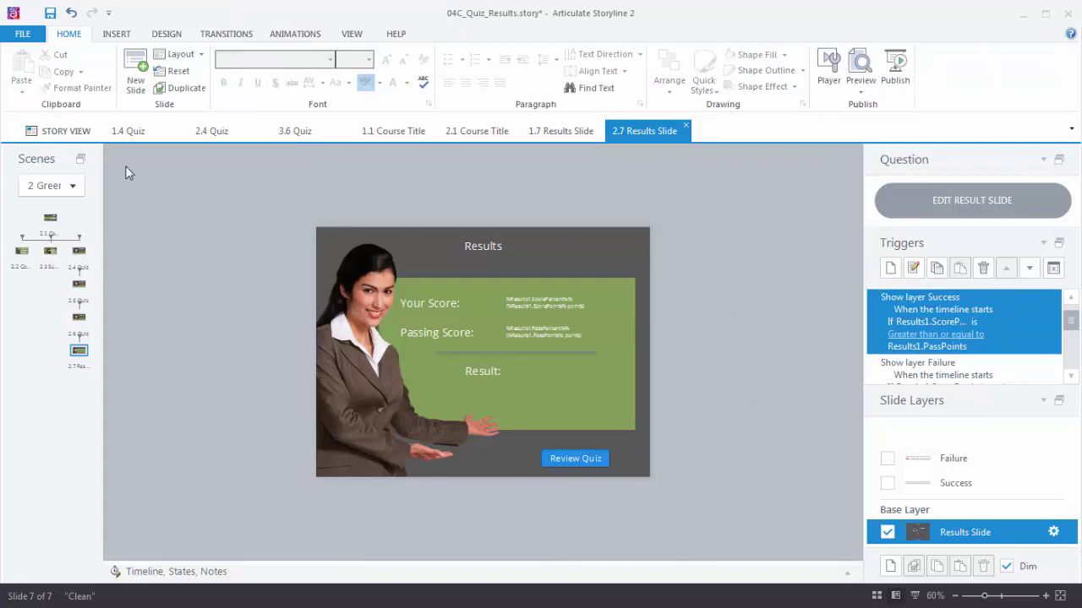
Step: Insert a graded result slide into the Red scene, calculated from quiz questions 3.4 to 3.6 with an 80% passing score
left_click(61, 131)
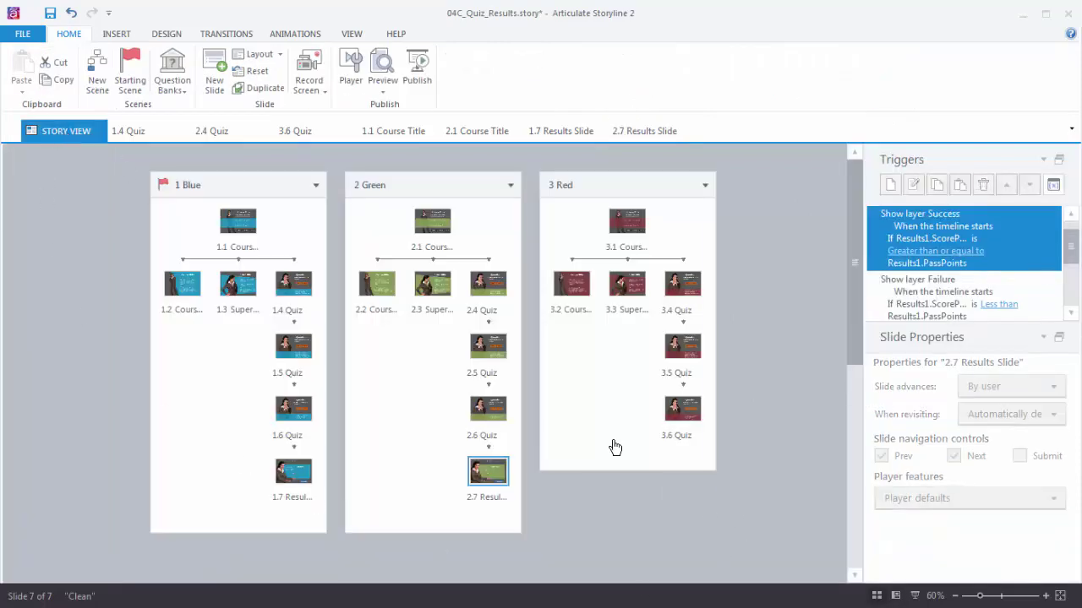
left_click(615, 446)
left_click(128, 37)
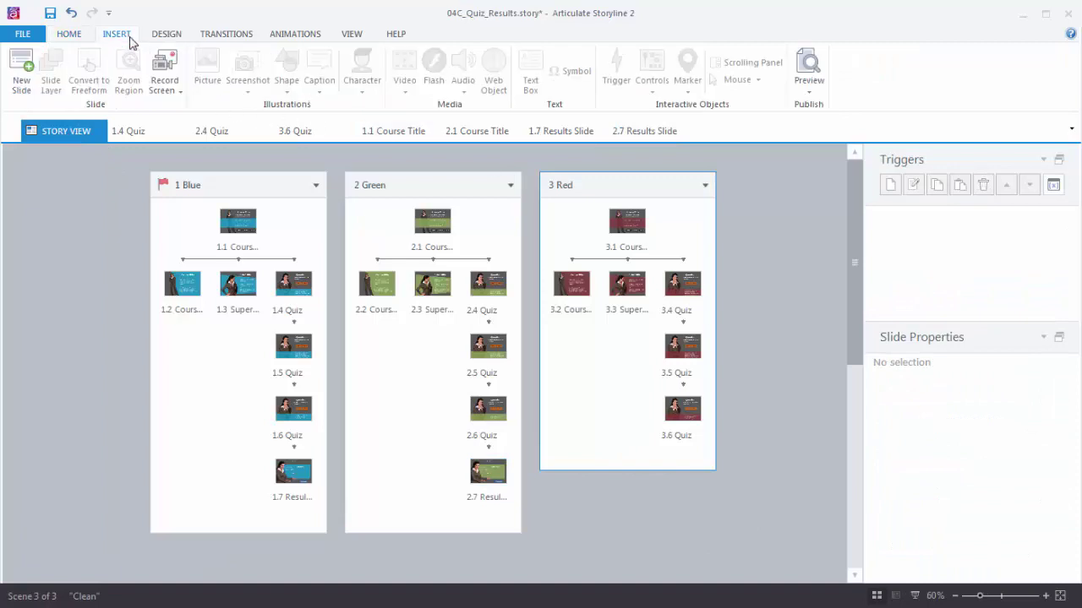
left_click(25, 67)
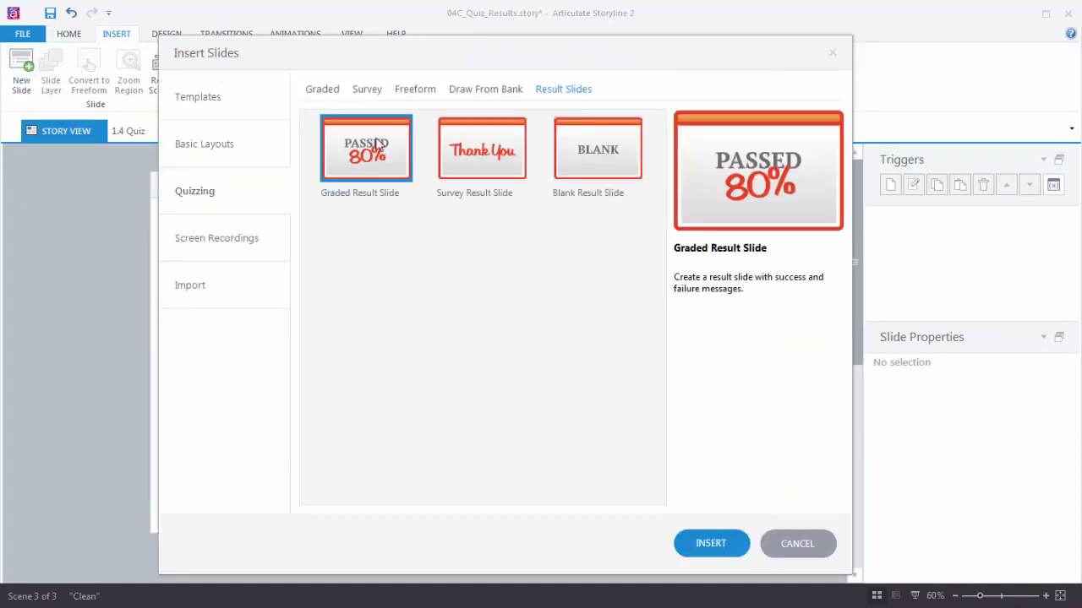
left_click(701, 546)
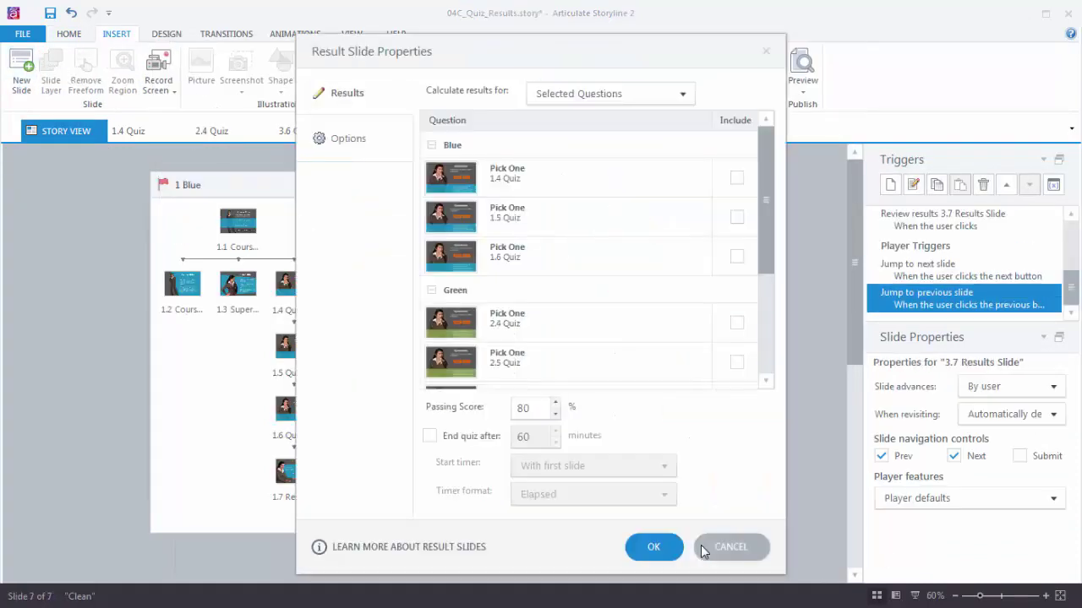
scroll(771, 270, "down", 1)
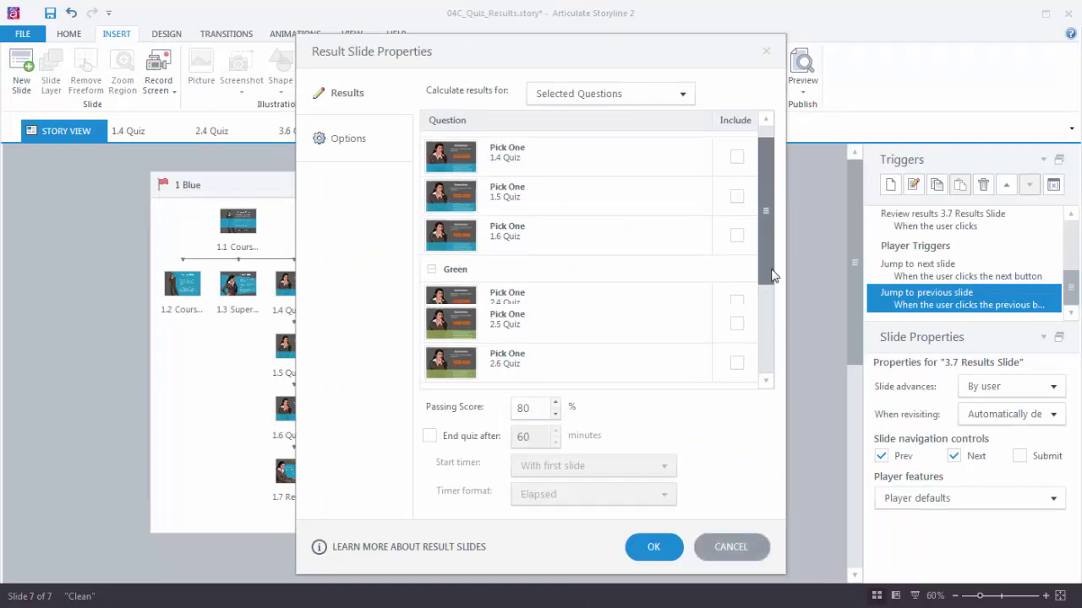
scroll(771, 275, "down", 3)
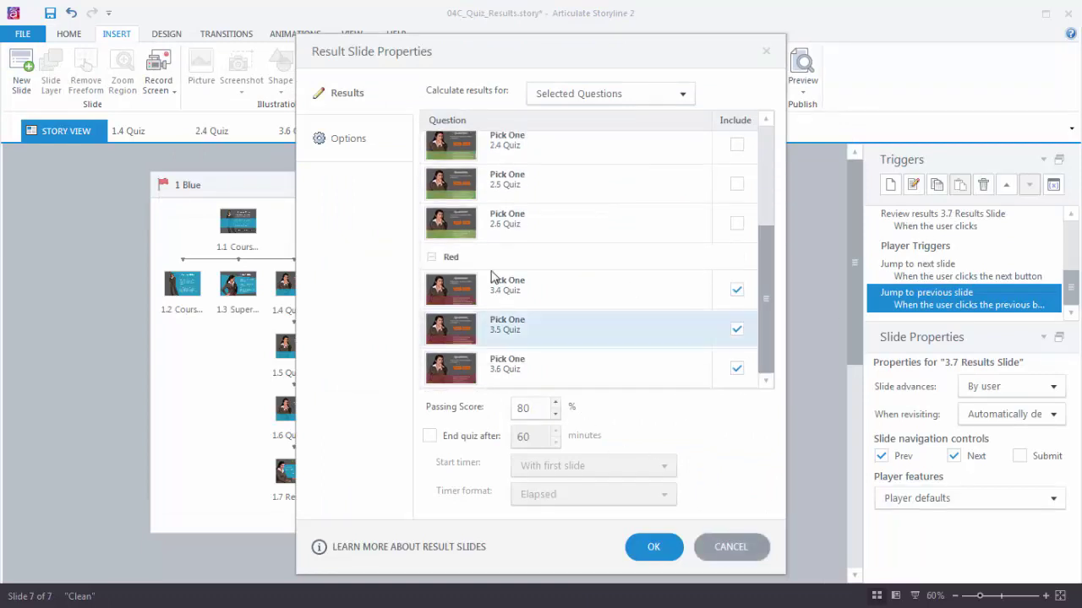
left_click(653, 547)
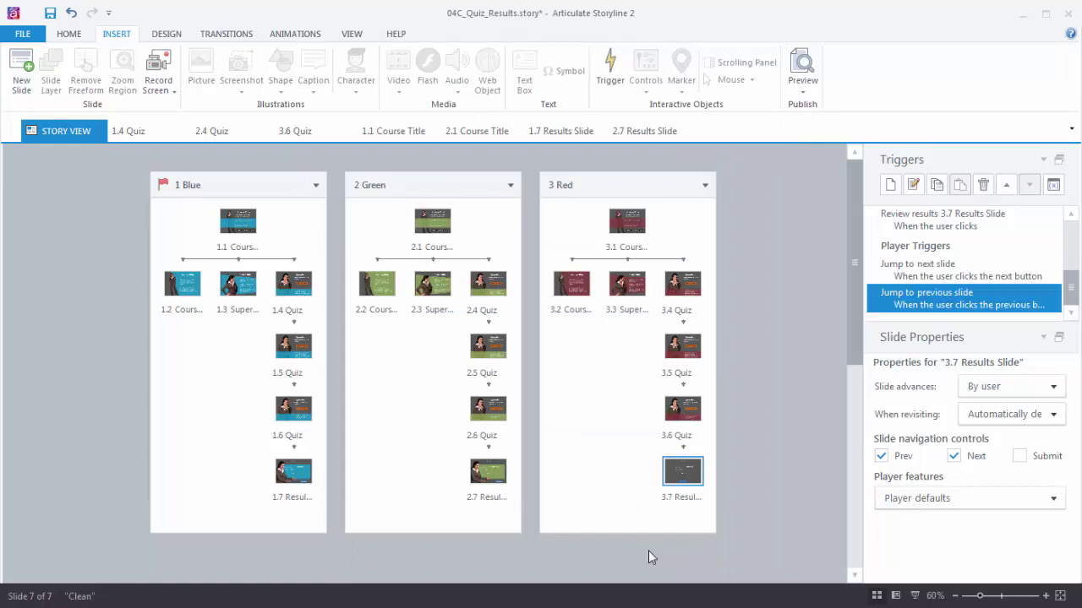
Step: Apply the red Results layout with the character to the Red scene's results slide 3.7
double_click(683, 471)
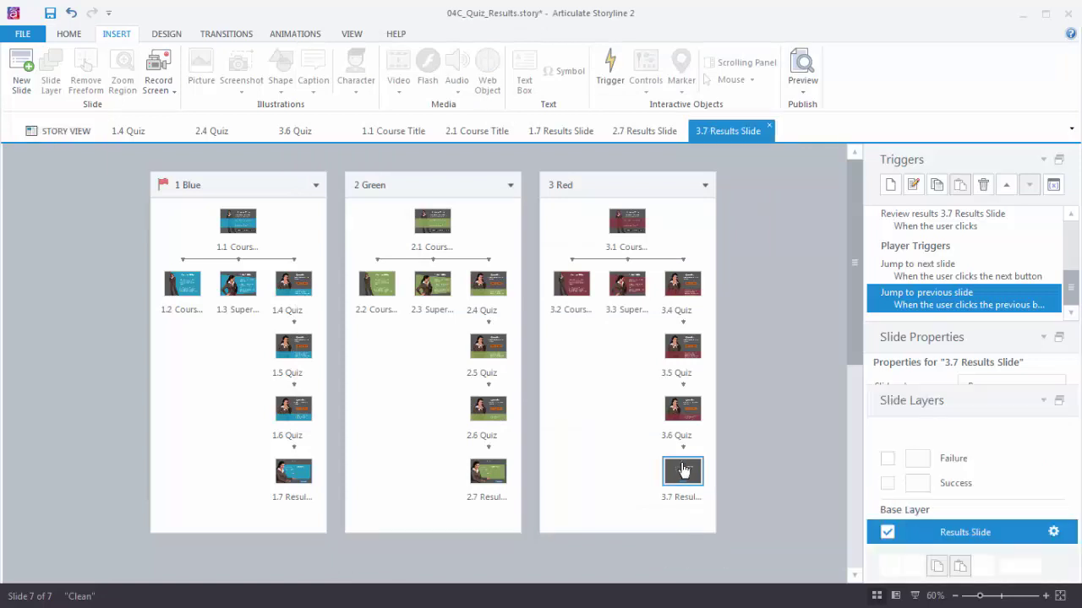
left_click(71, 35)
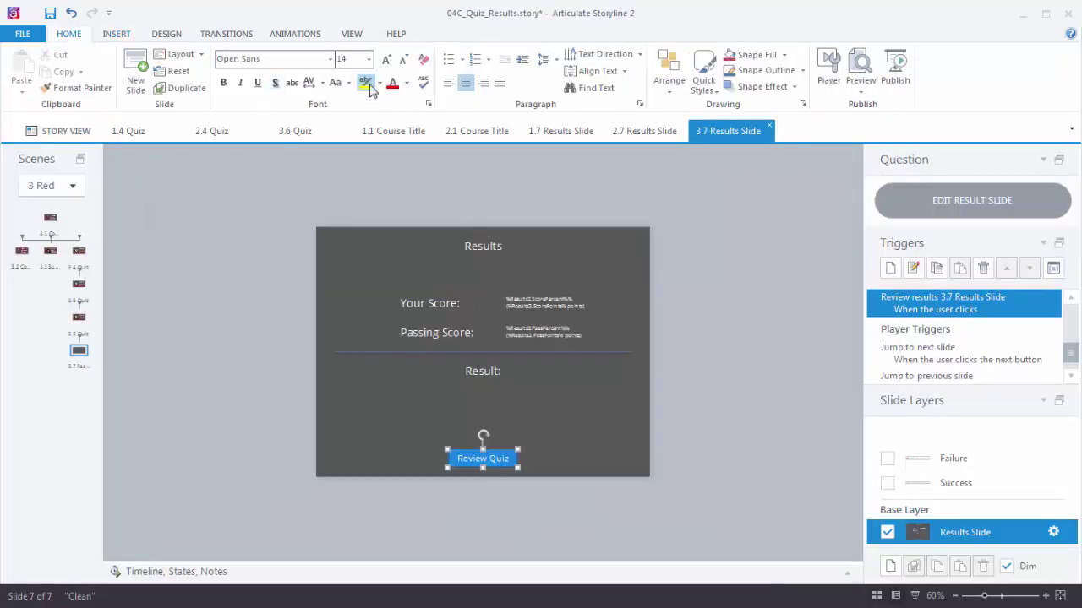
left_click(180, 54)
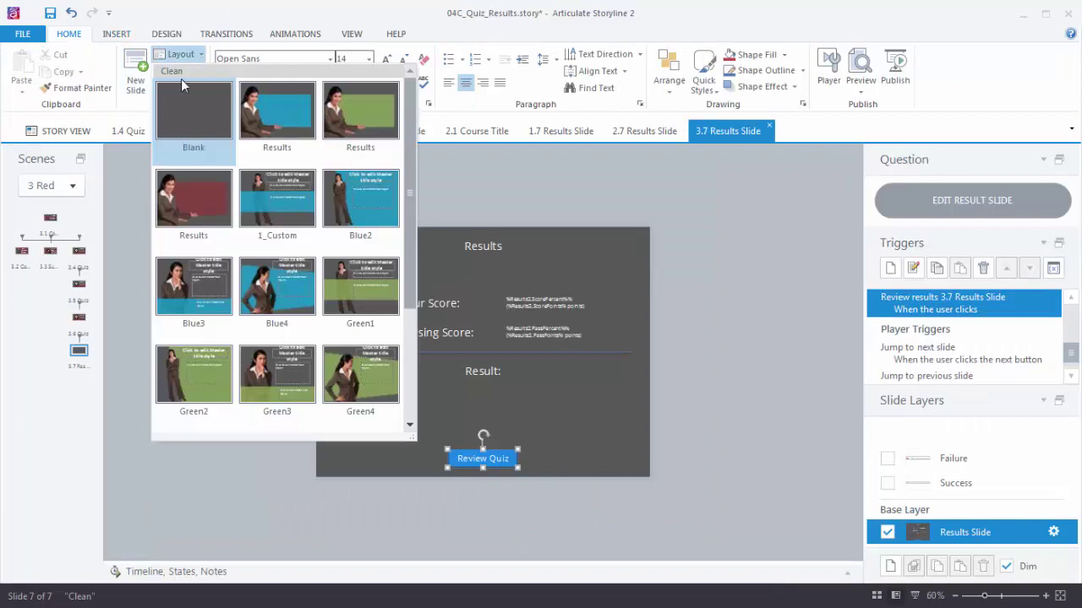
left_click(187, 214)
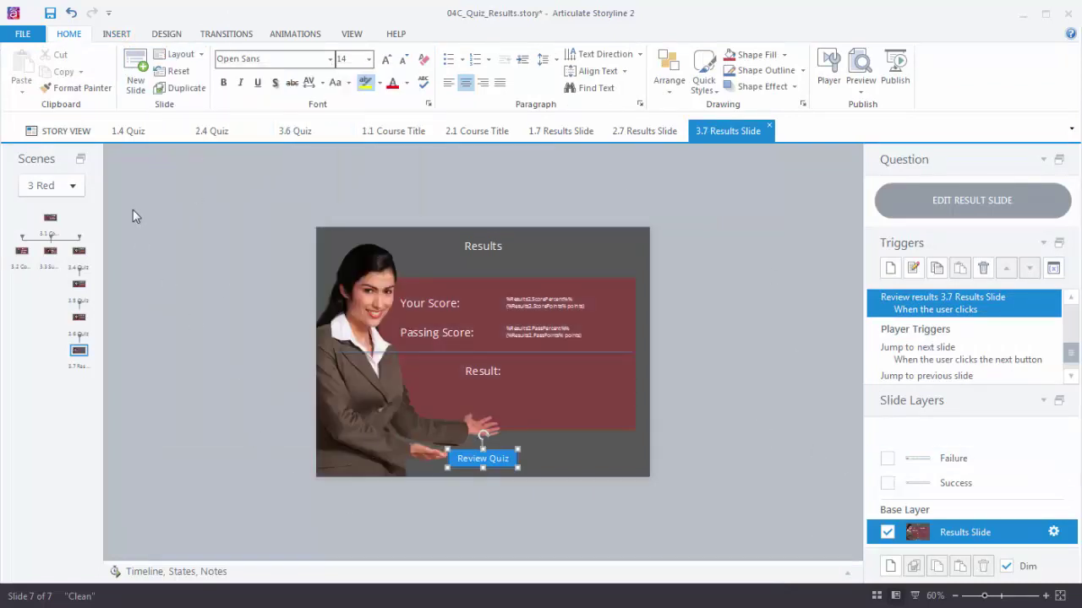
Step: Add a new scene after the Red scene in the story overview and name it Quiz
left_click(86, 134)
left_click_drag(286, 290, 293, 498)
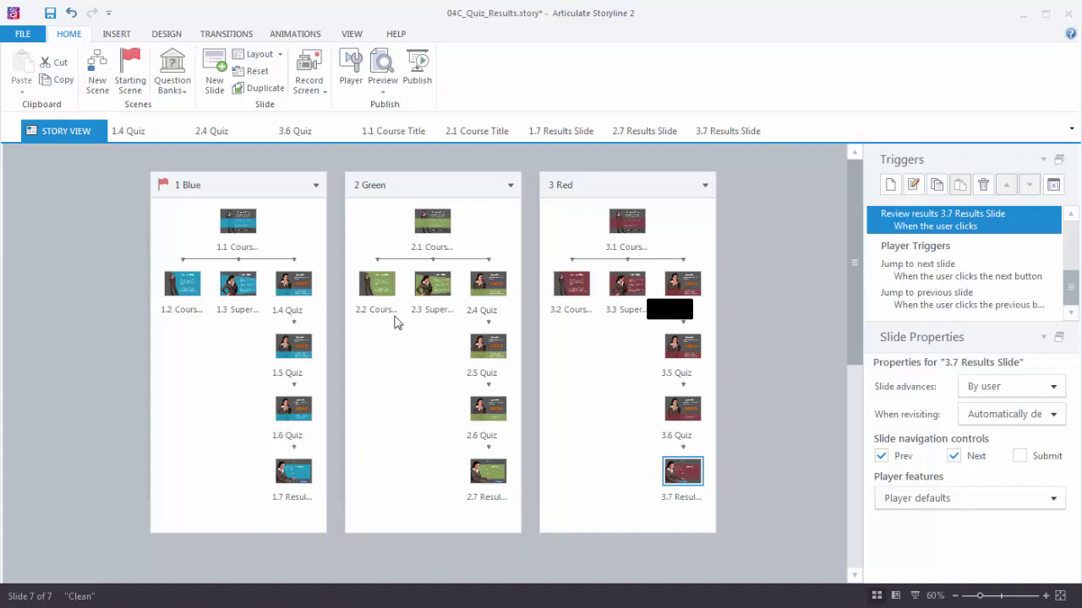
left_click(93, 67)
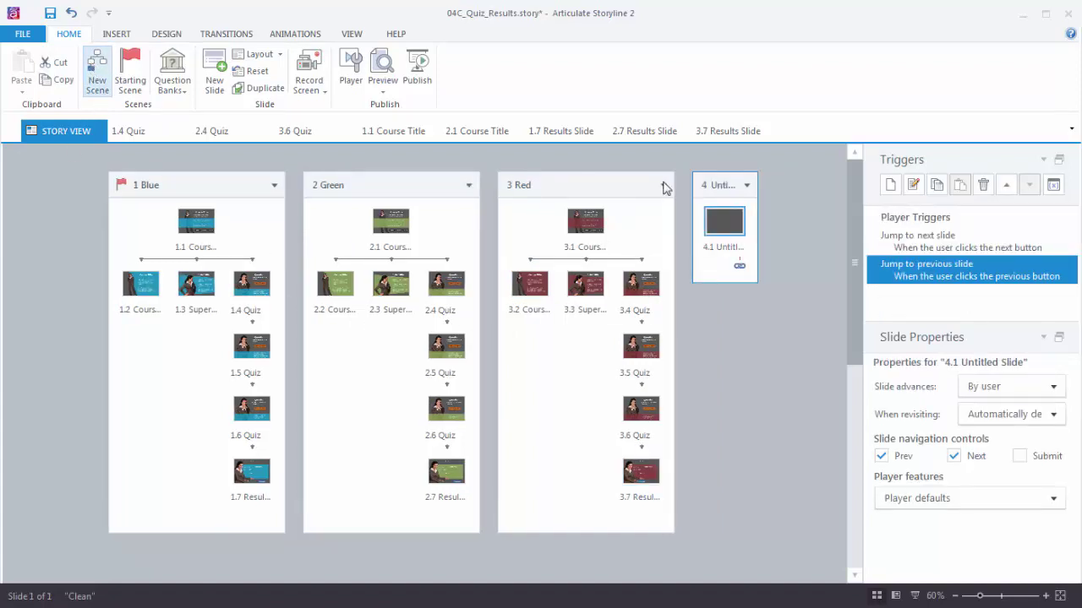
double_click(727, 185)
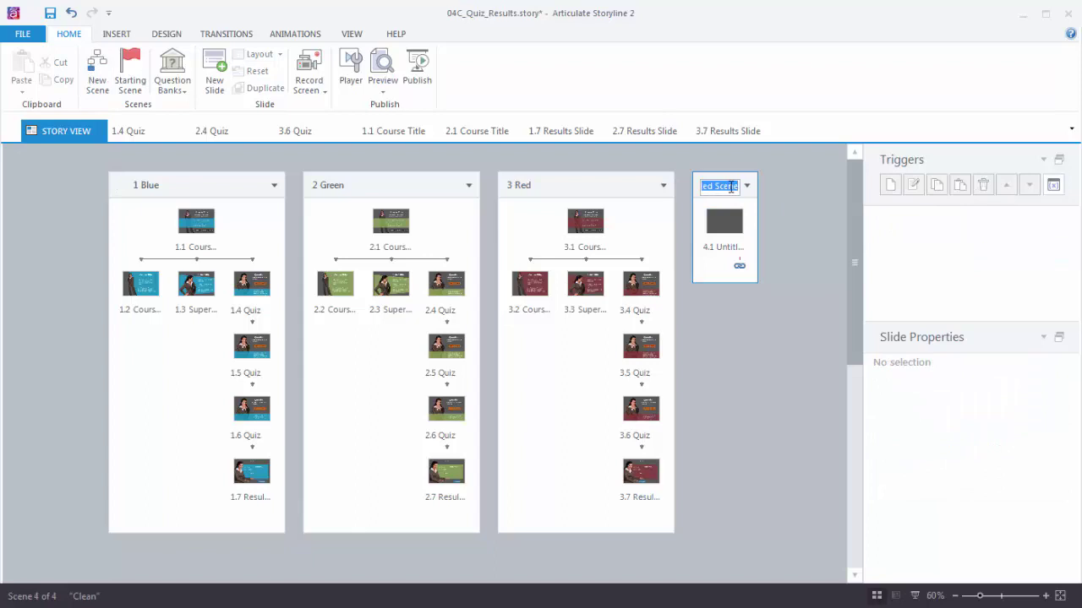
type("Quiz")
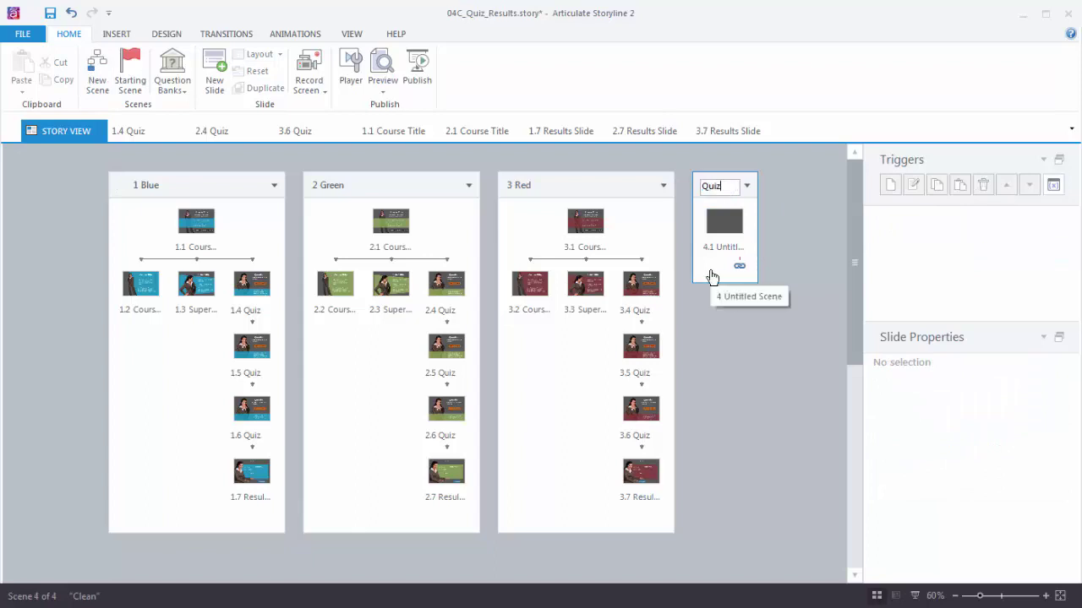
key("Return")
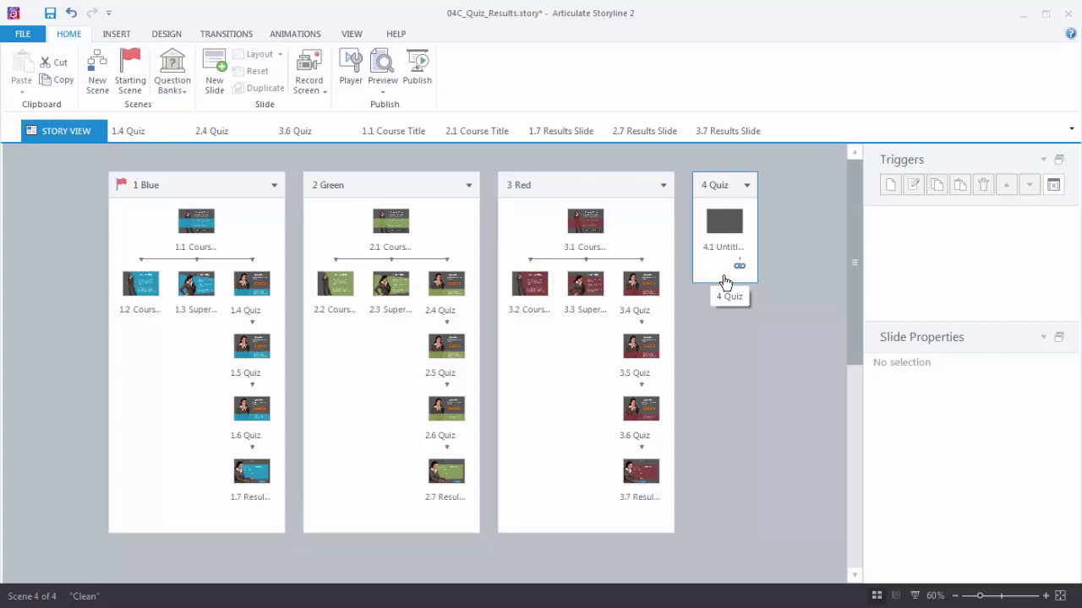
Step: Insert a graded result slide into the Quiz scene, calculated from selected questions 1.6, 2.6 and 3.6
left_click(116, 34)
left_click(21, 72)
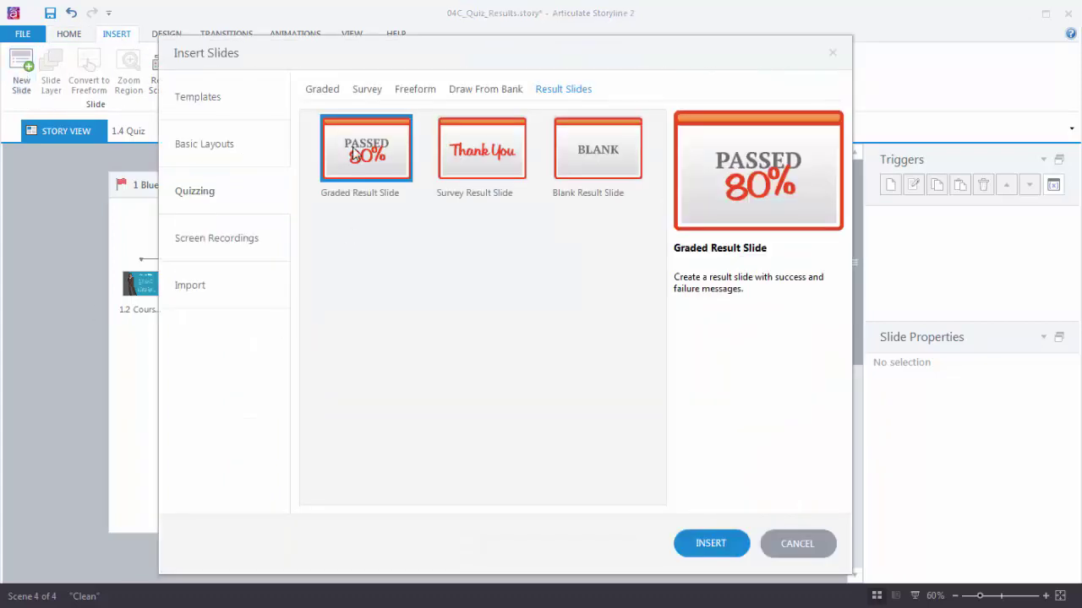
left_click(702, 551)
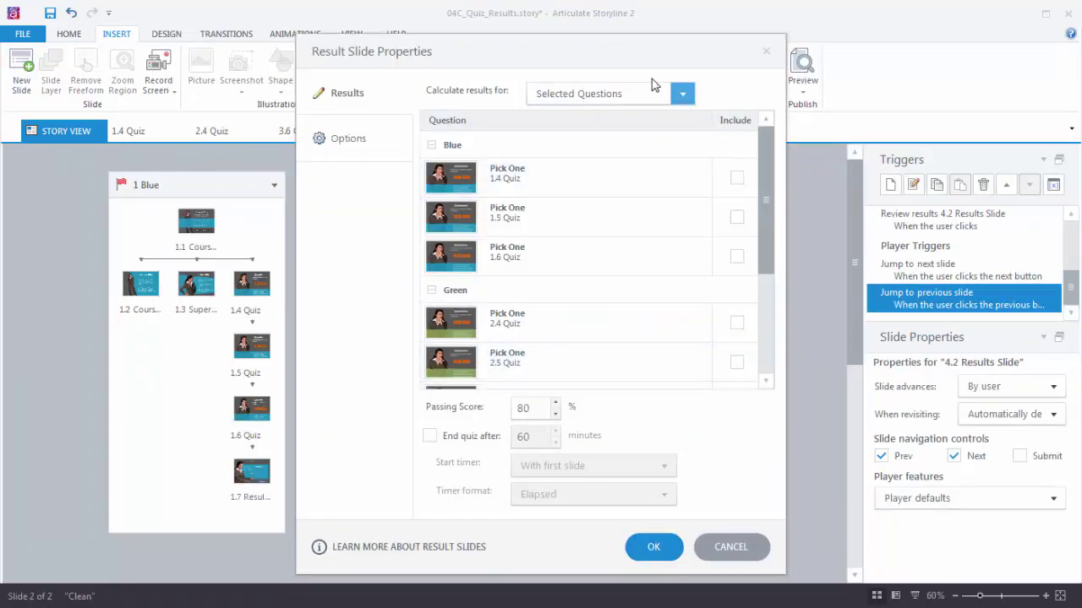
left_click_drag(765, 180, 774, 309)
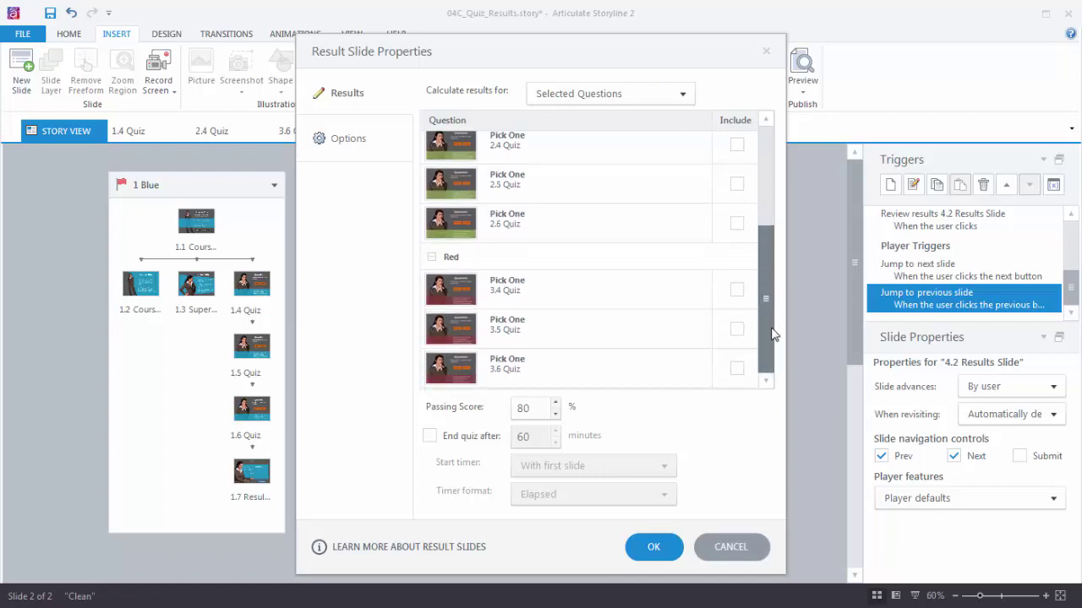
left_click_drag(771, 334, 779, 166)
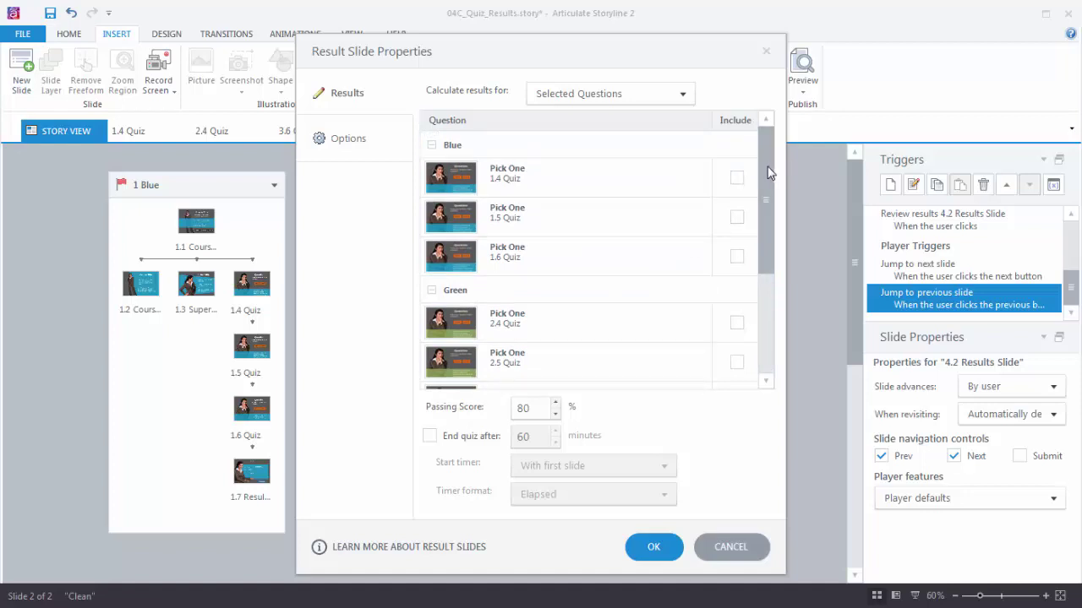
left_click(737, 257)
left_click_drag(769, 203, 764, 276)
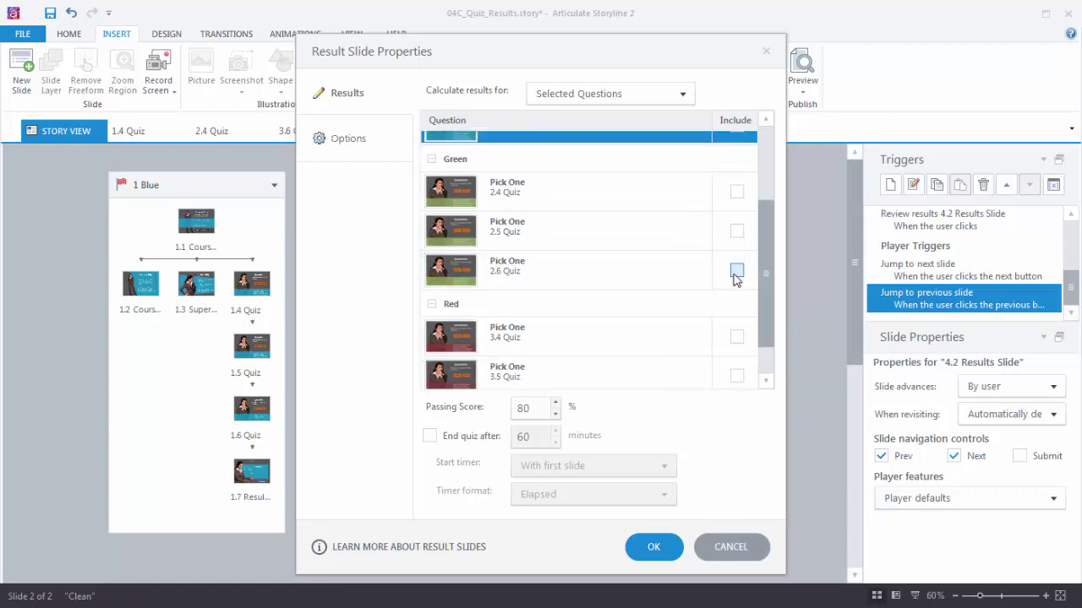
left_click(736, 271)
scroll(765, 278, "down", 1)
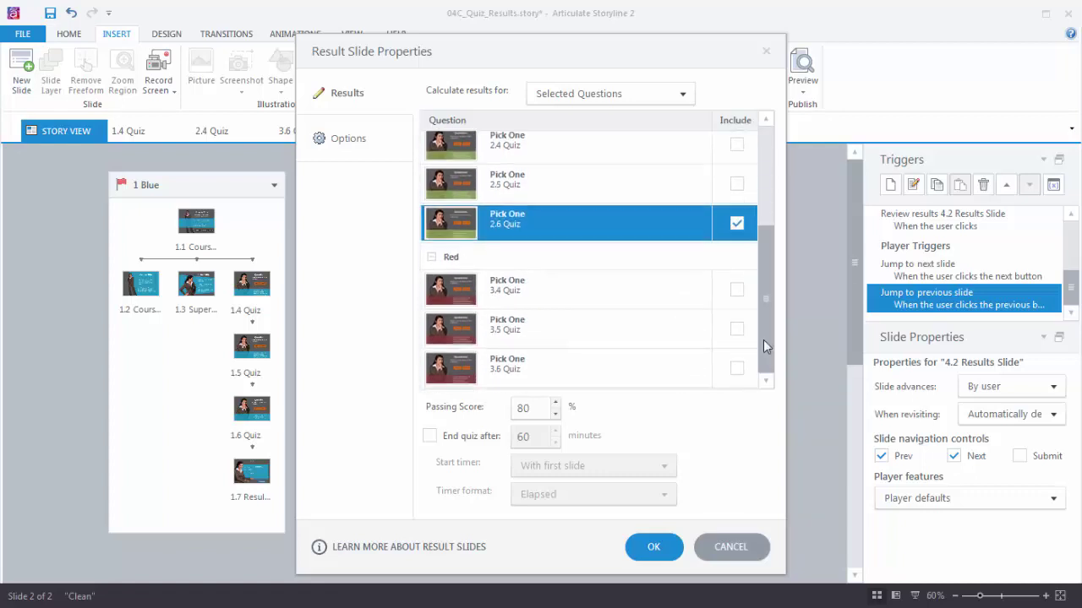
left_click(737, 369)
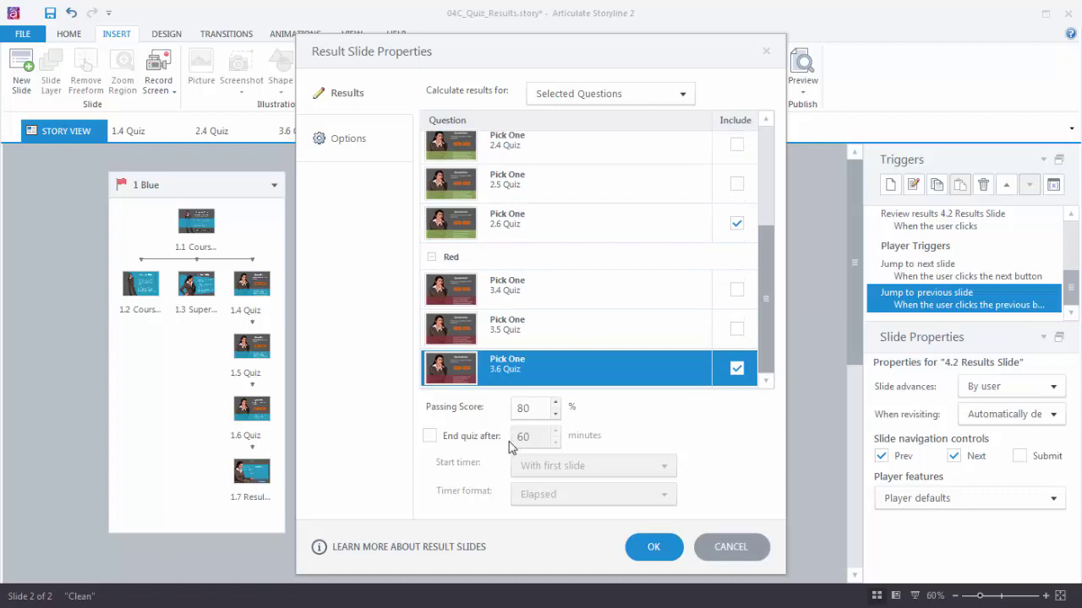
left_click(650, 549)
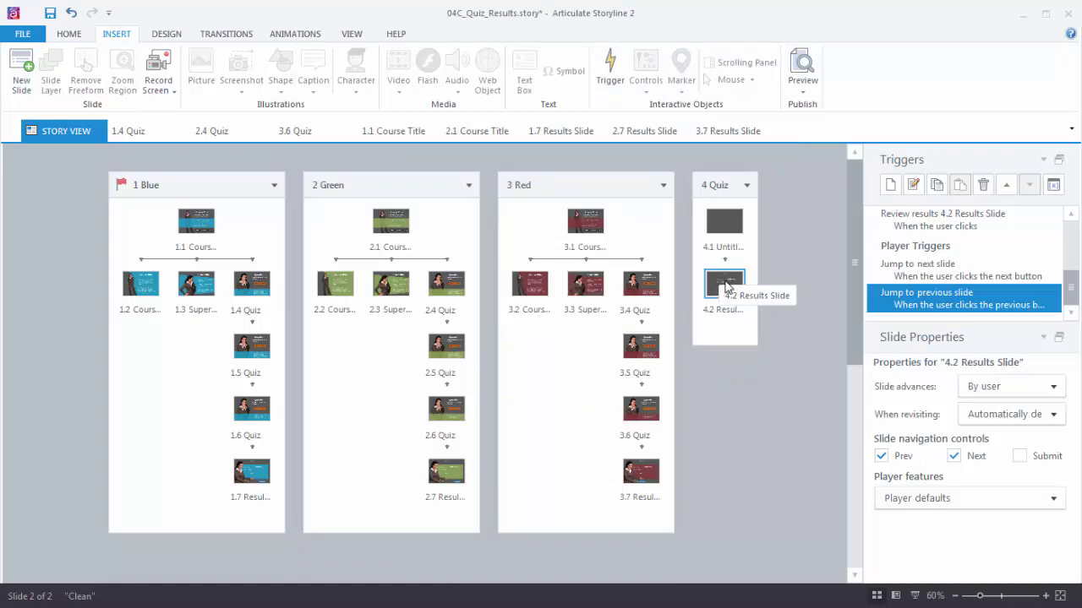
Step: Rename result slide 4.2 in the Quiz scene as questions
left_click(731, 319)
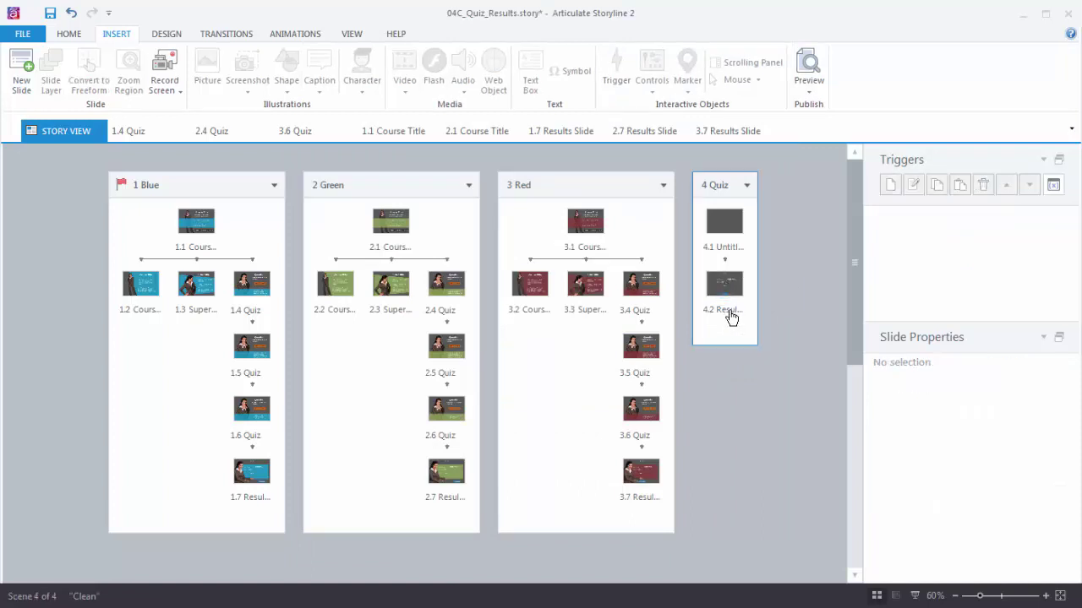
left_click(732, 318)
left_click(733, 313)
type("questions")
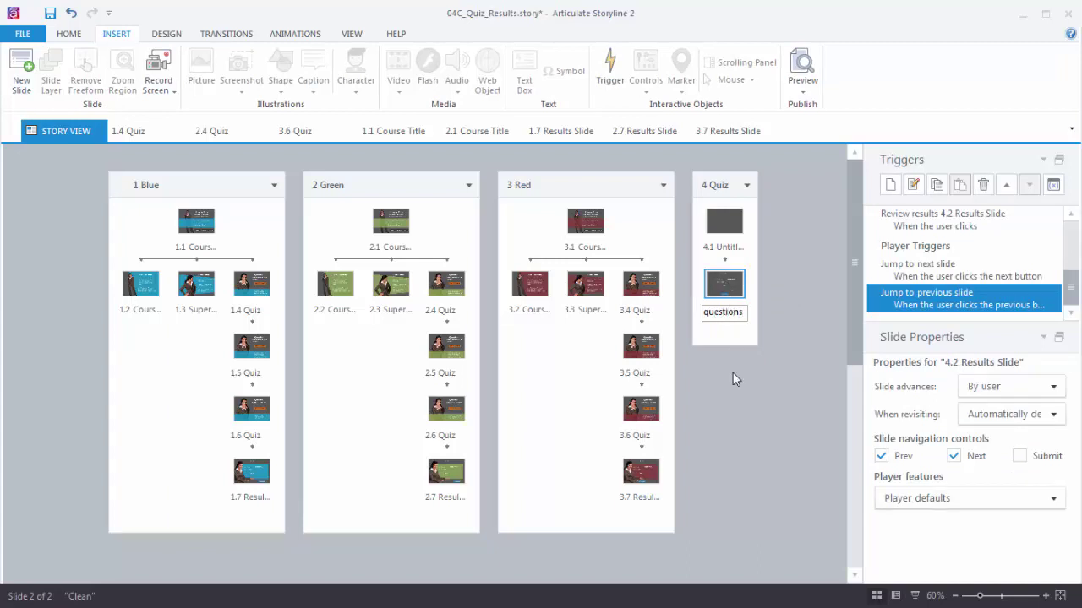
left_click(729, 397)
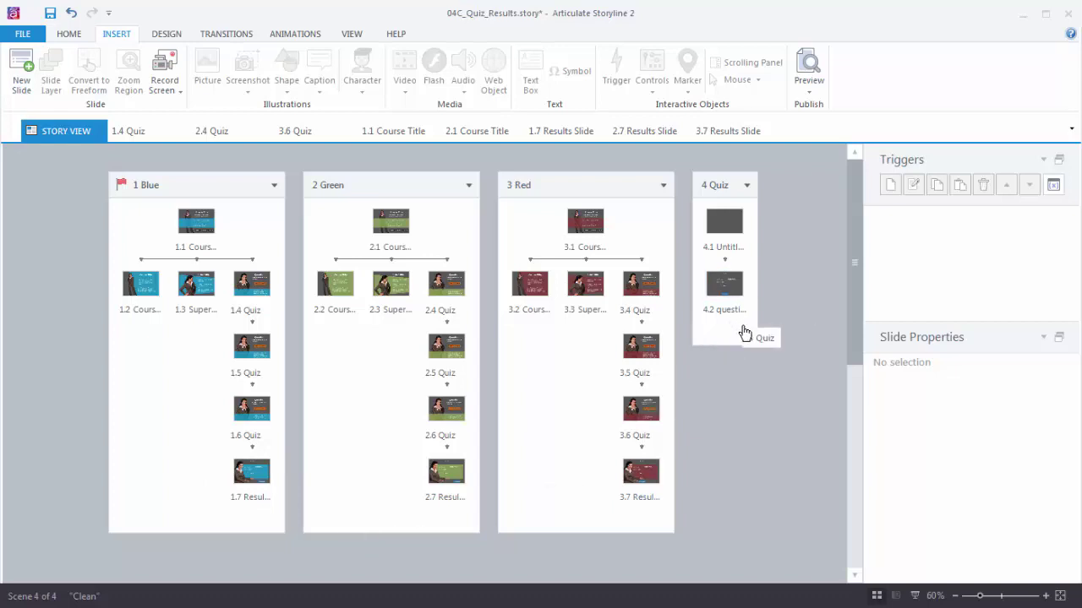
Step: Insert another graded result slide into the Quiz scene, calculated from results slides 1.7, 2.7 and 3.7, with the user required to pass each quiz
left_click(716, 340)
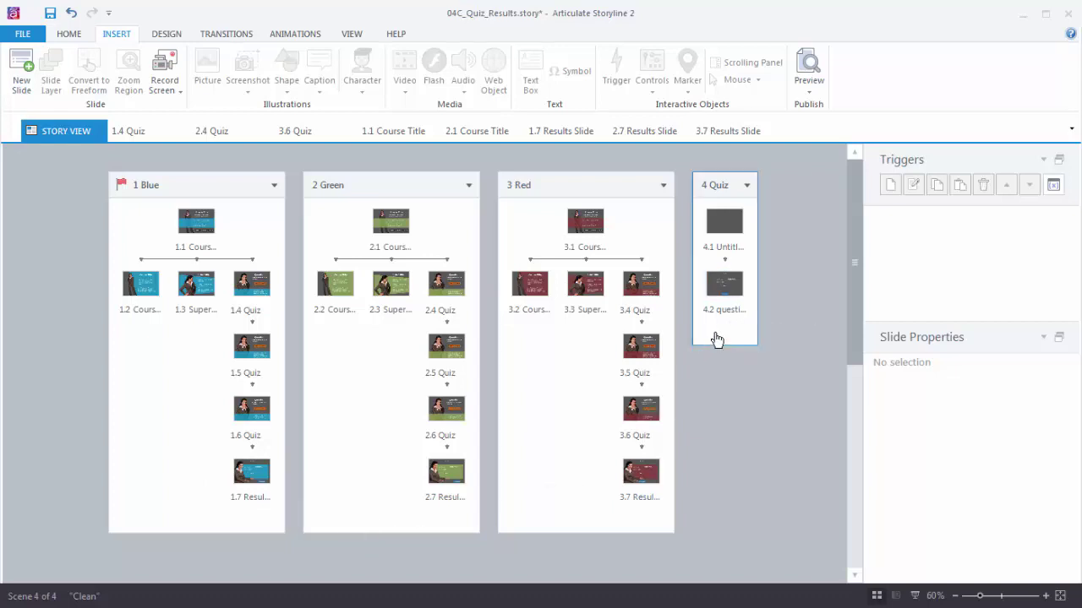
left_click(24, 68)
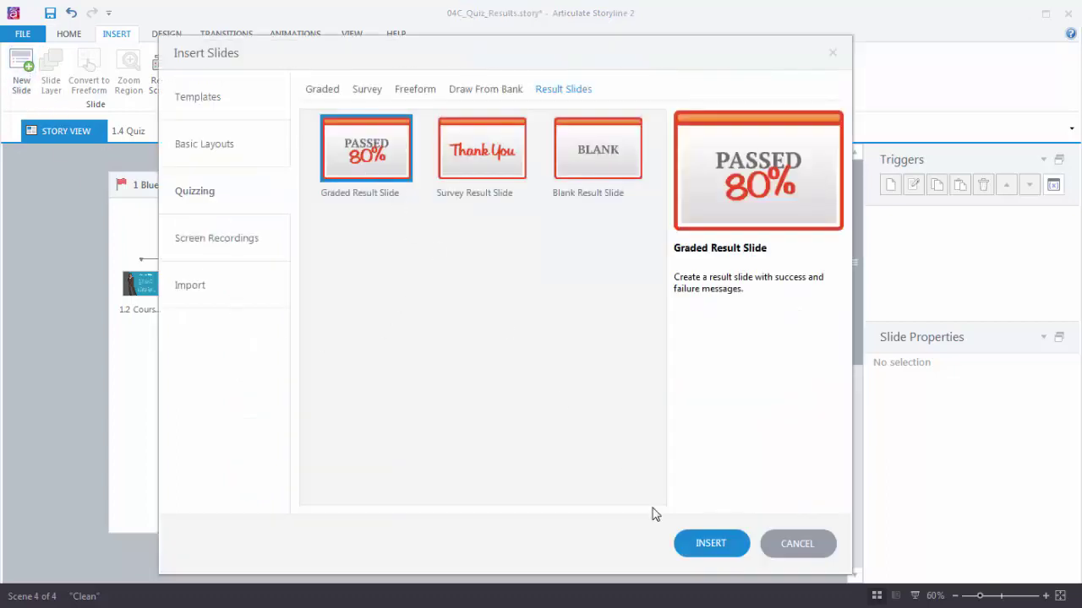
left_click(709, 545)
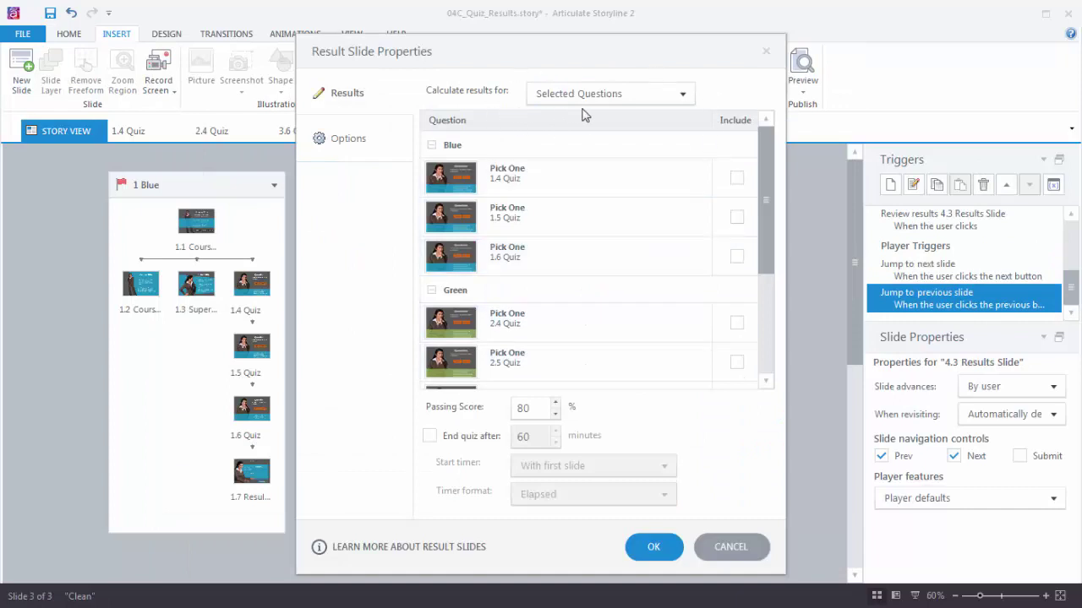
left_click(683, 99)
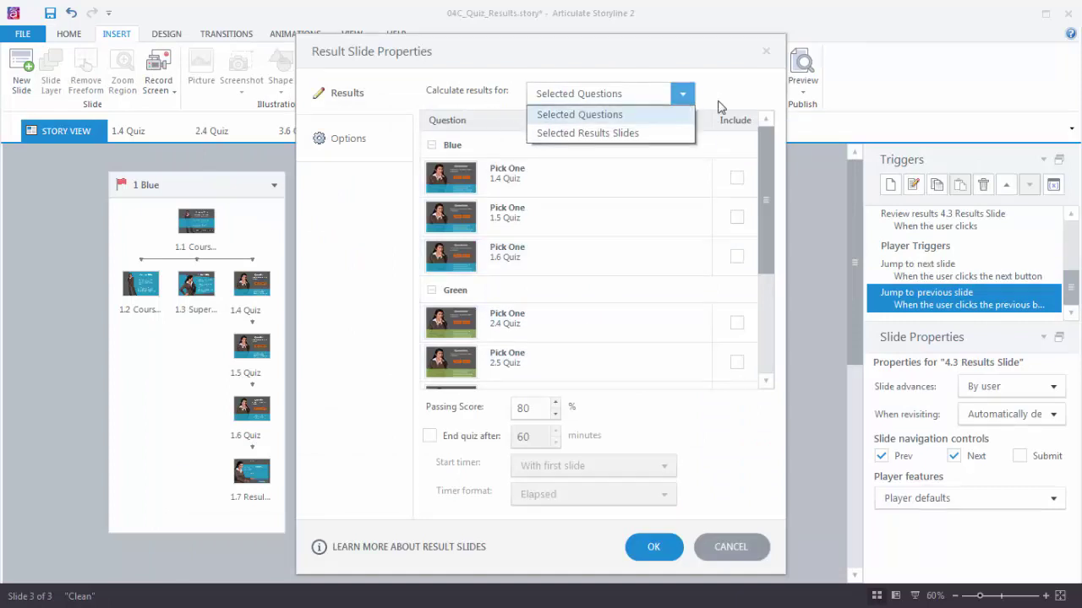
left_click(621, 135)
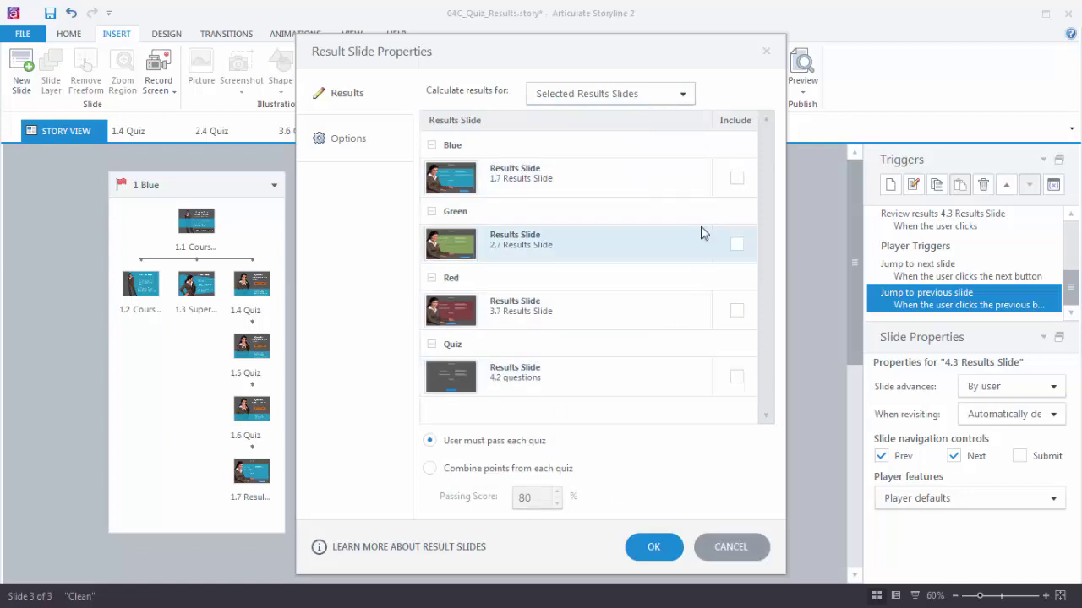
left_click(737, 177)
left_click(736, 244)
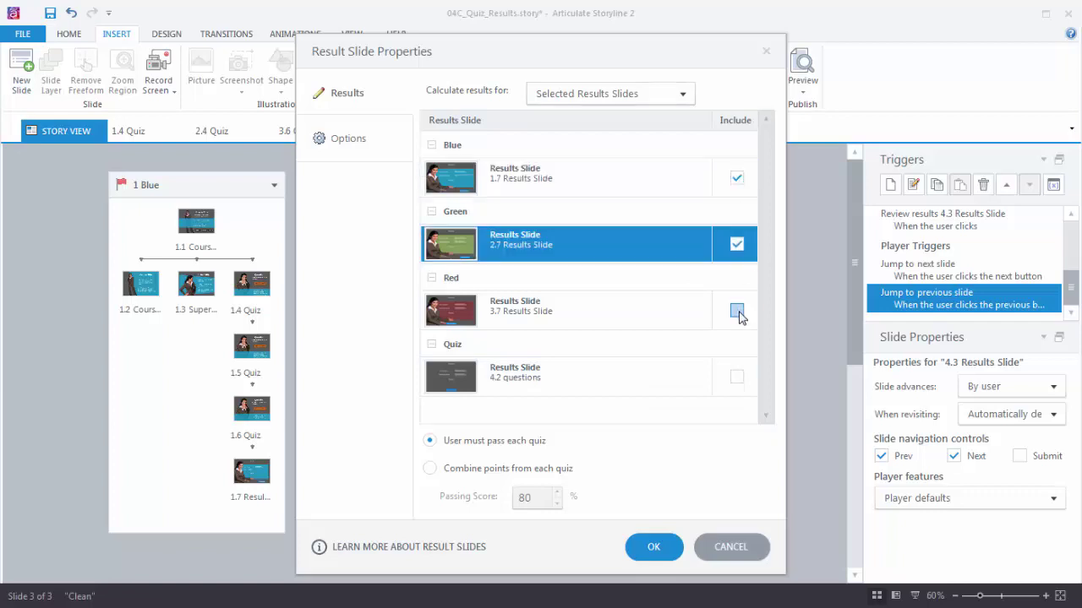
left_click(737, 311)
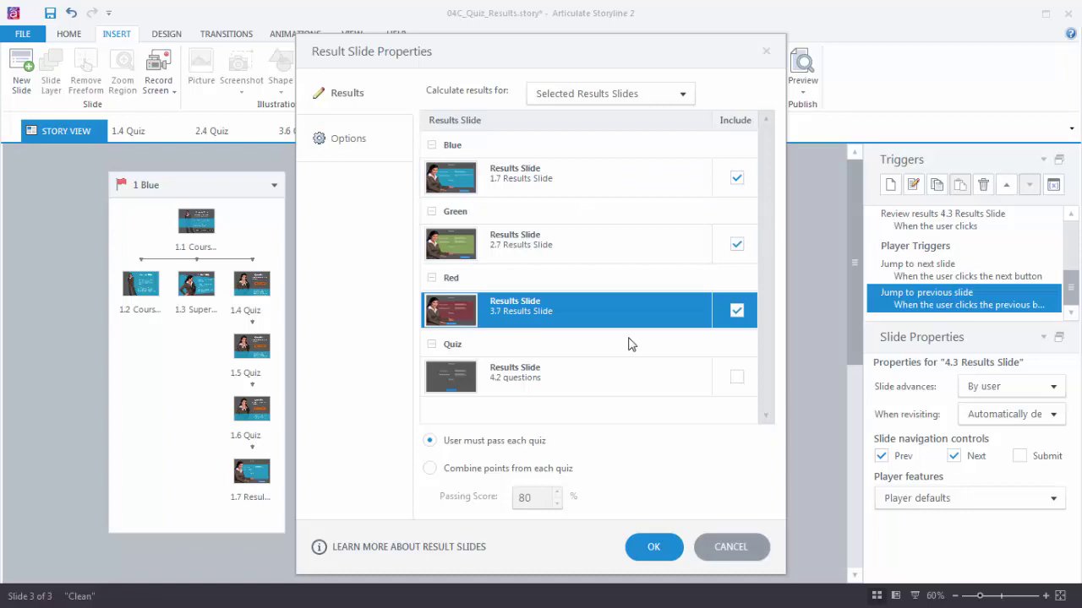
left_click(650, 549)
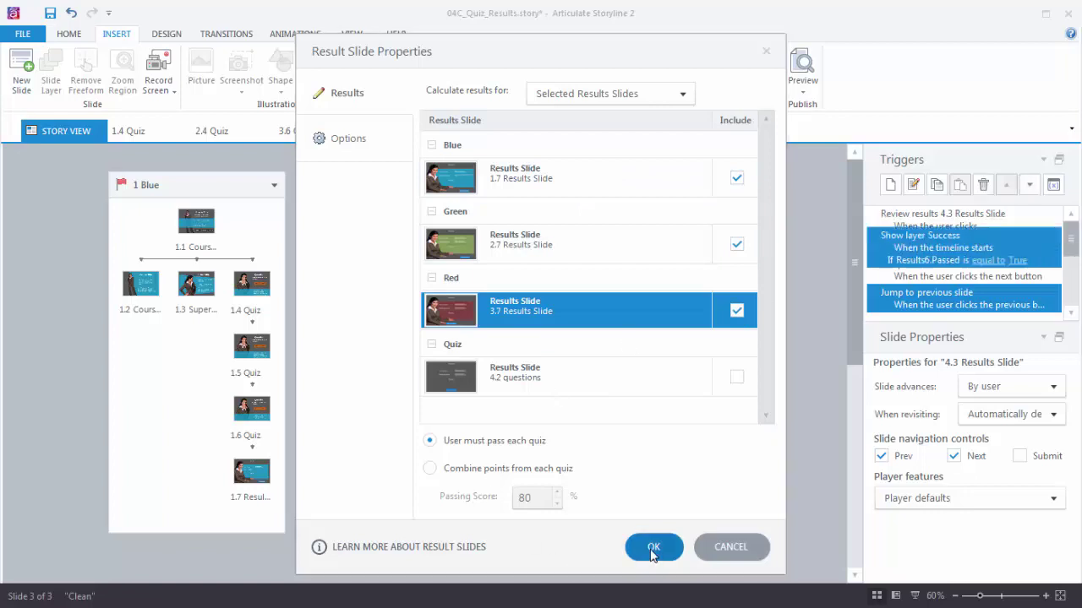
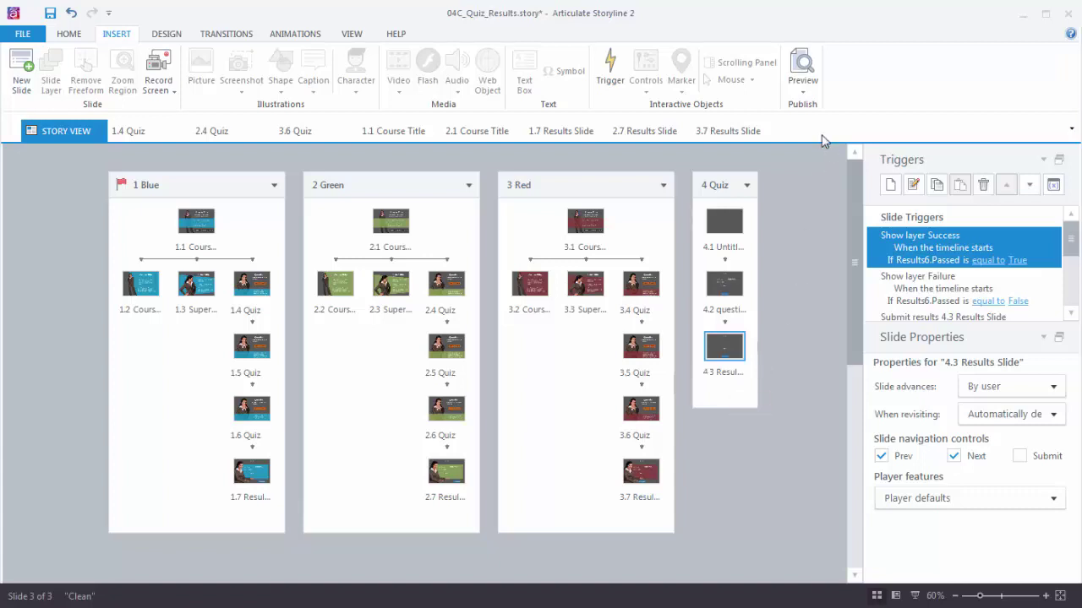
Step: Open the publish settings for LMS output and review the available LMS standards, keeping SCORM 1.2
left_click(804, 93)
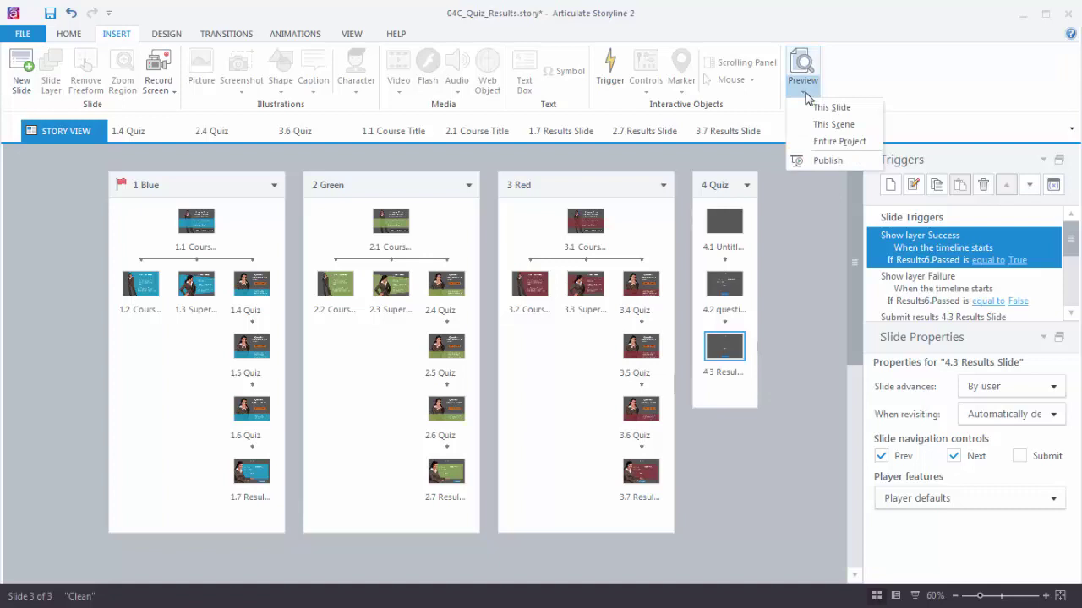
left_click(828, 160)
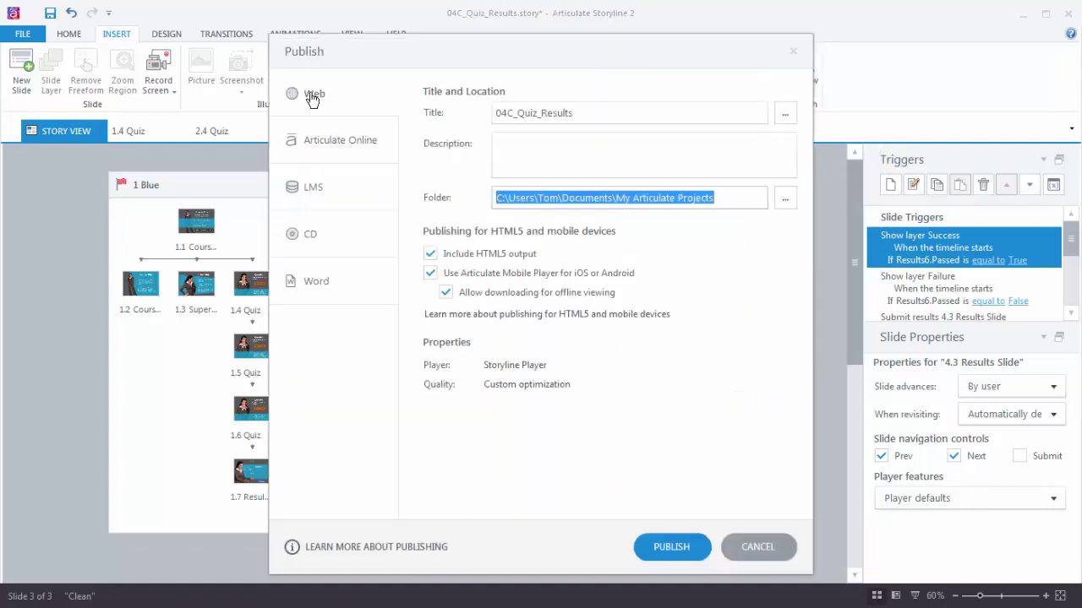
left_click(339, 197)
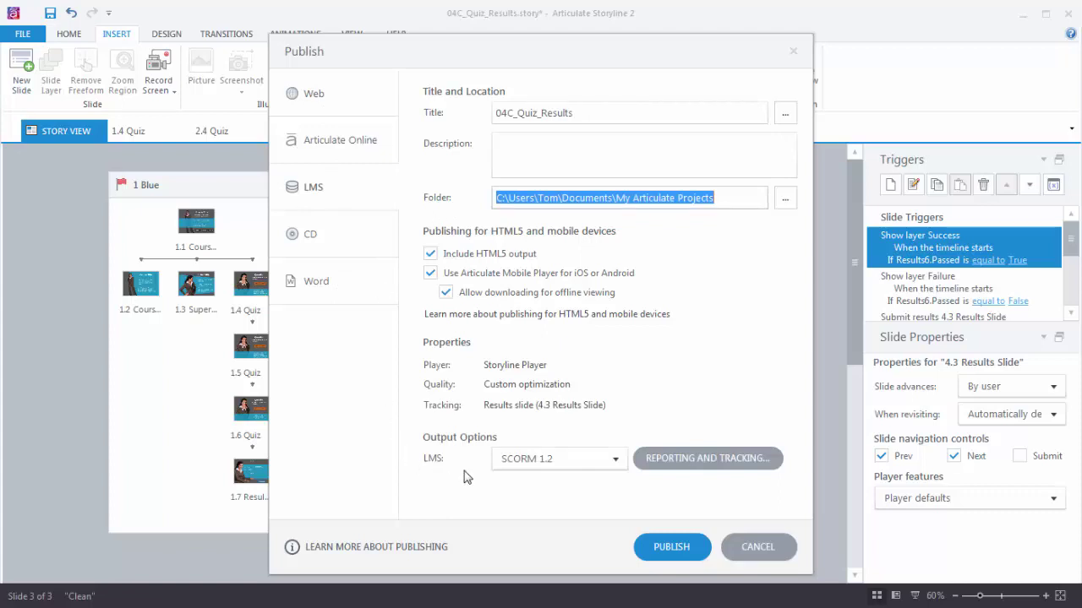
left_click(614, 464)
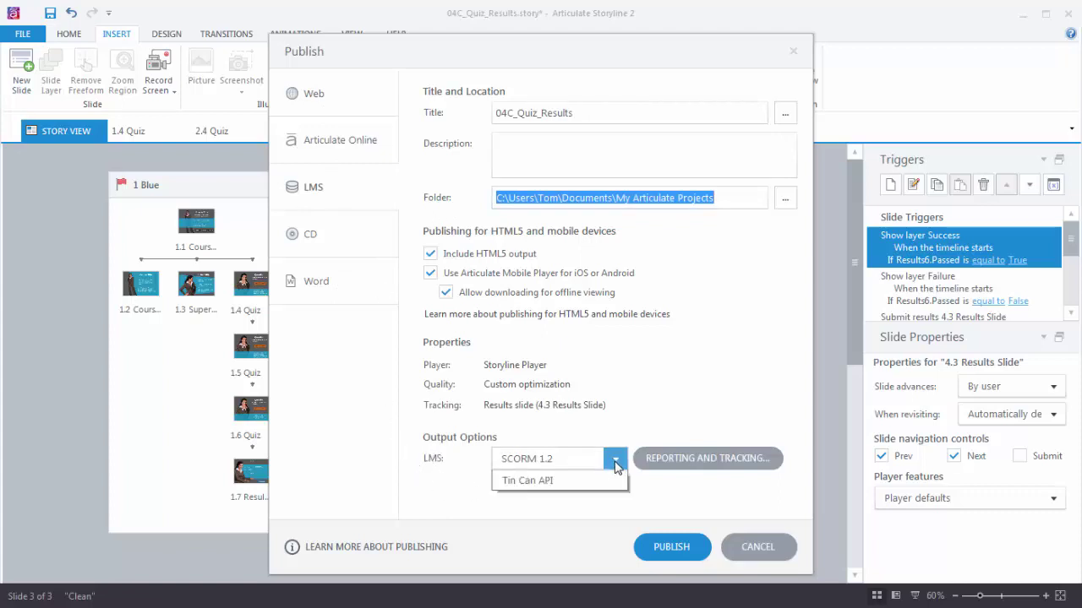
left_click(693, 412)
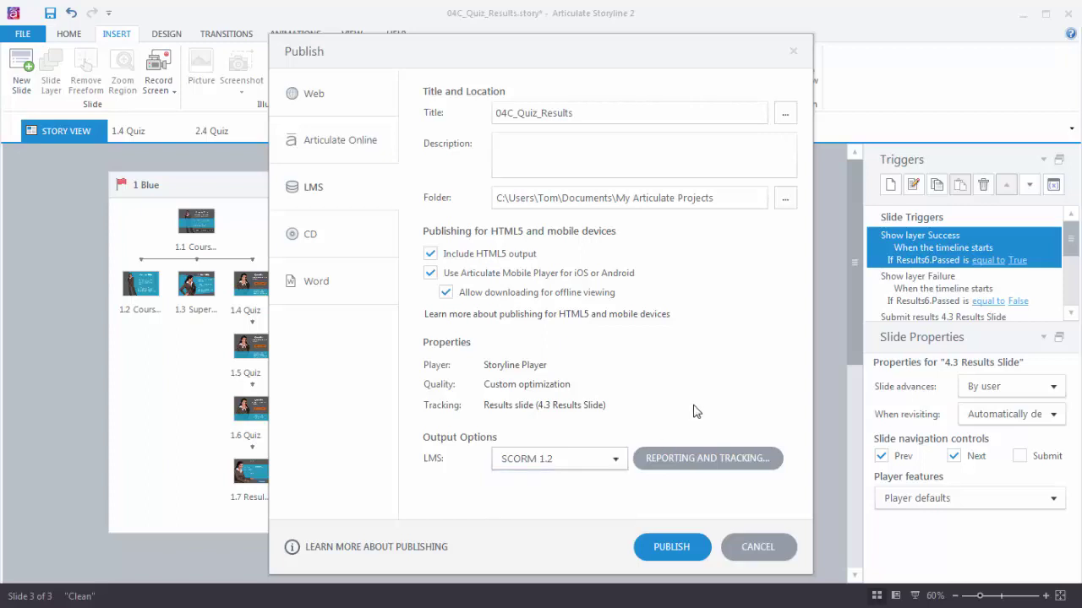
Step: Set the LMS tracking to use the quiz result, reporting 4.3 Results Slide
left_click(714, 464)
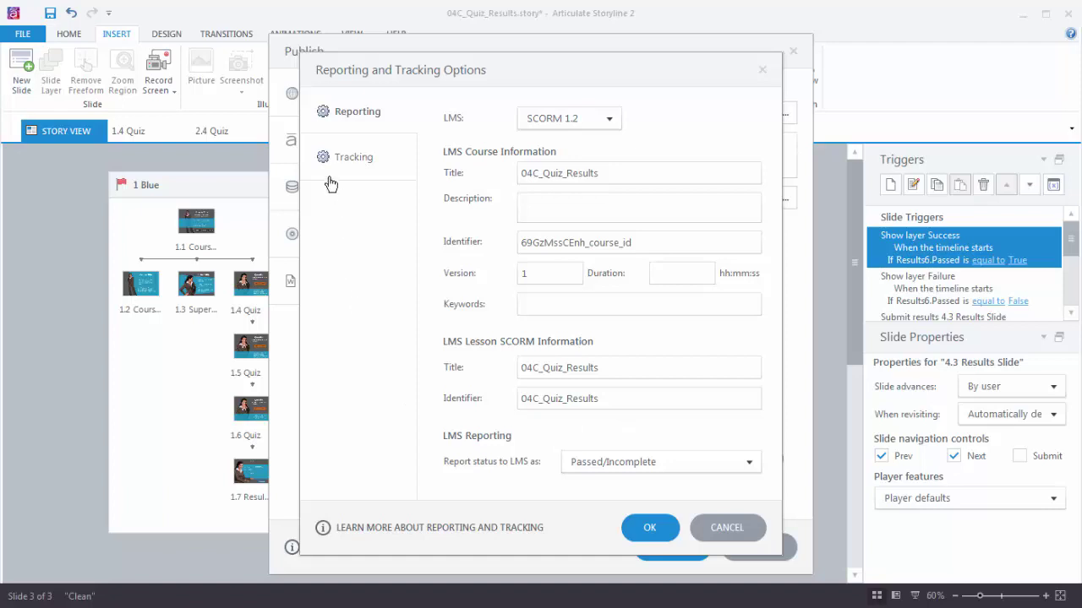
left_click(369, 165)
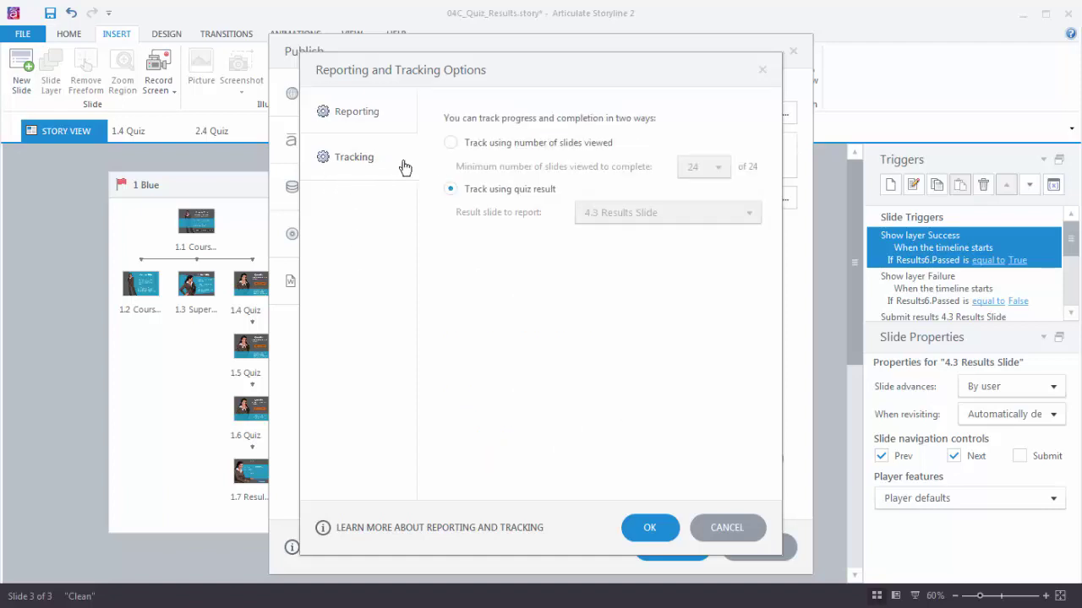
left_click(450, 143)
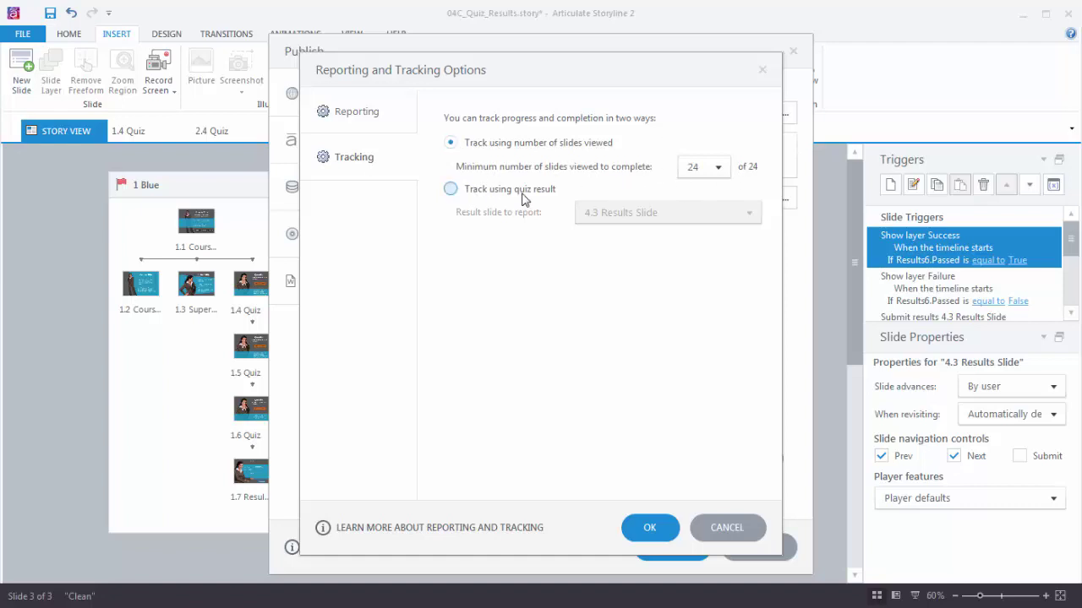
left_click(450, 189)
left_click(749, 215)
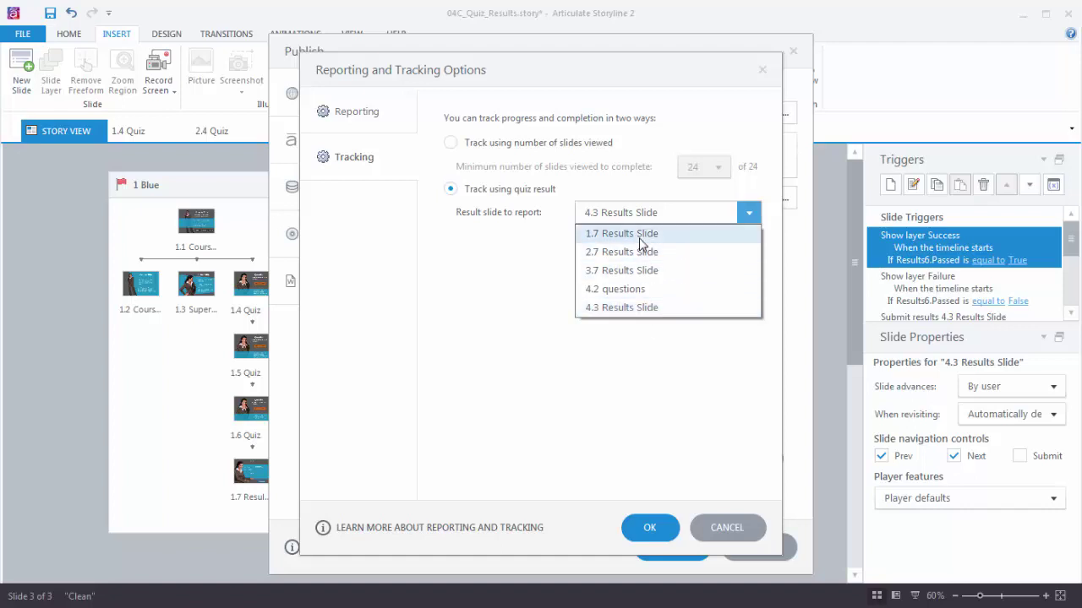
left_click(618, 308)
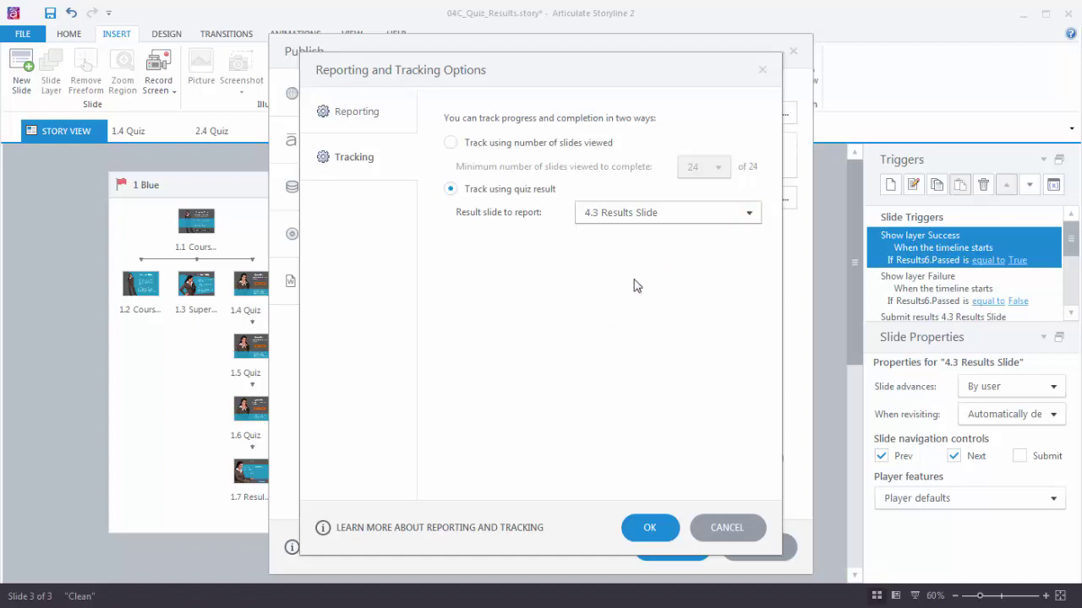
left_click(658, 529)
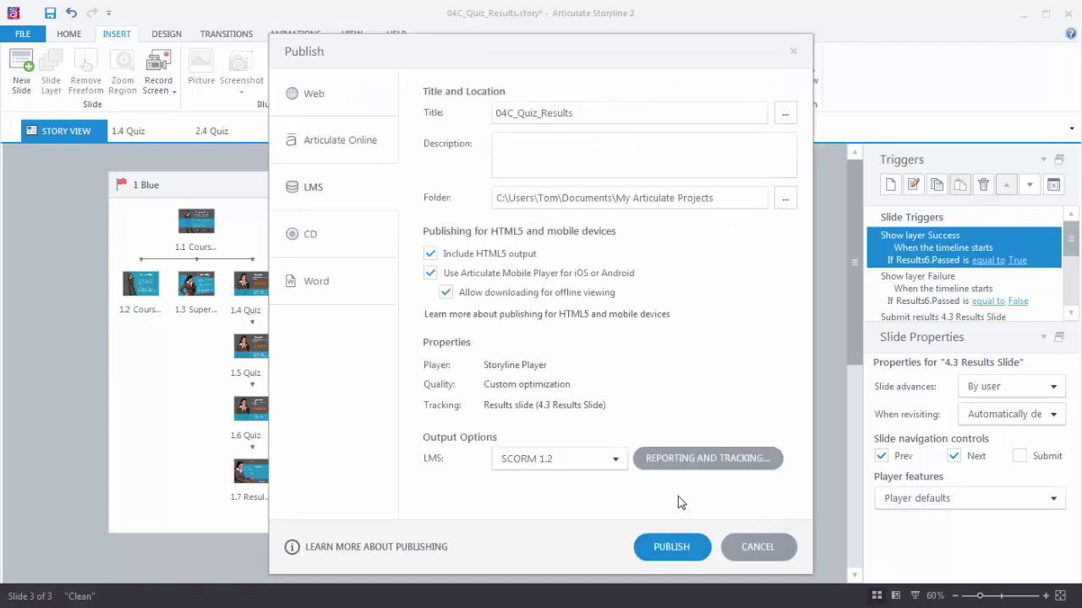